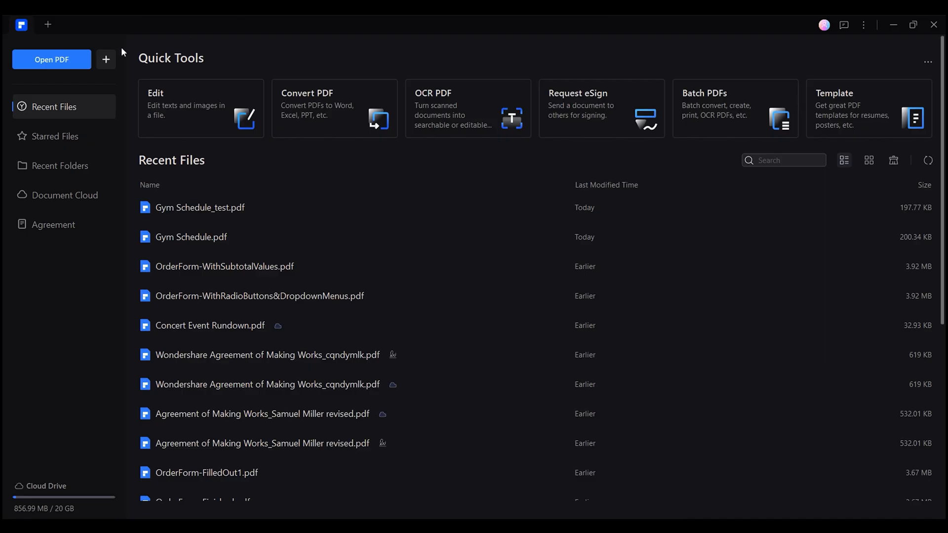
- Show the create-new options beside Open PDF on the PDFelement home screen
{"action": "left_click", "coordinate": [108, 59]}
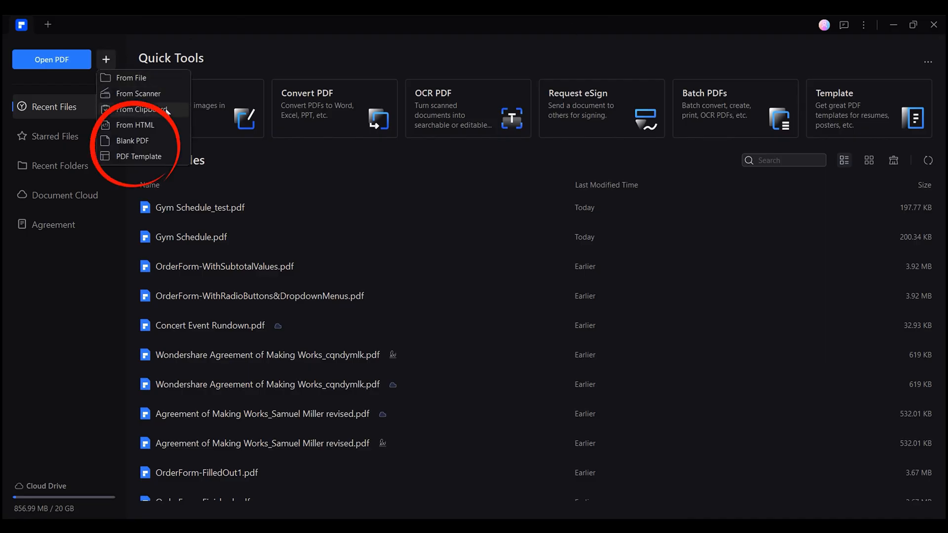
- Create a blank PDF and turn its page to landscape, 29.7 x 21 cm
{"action": "left_click", "coordinate": [133, 140]}
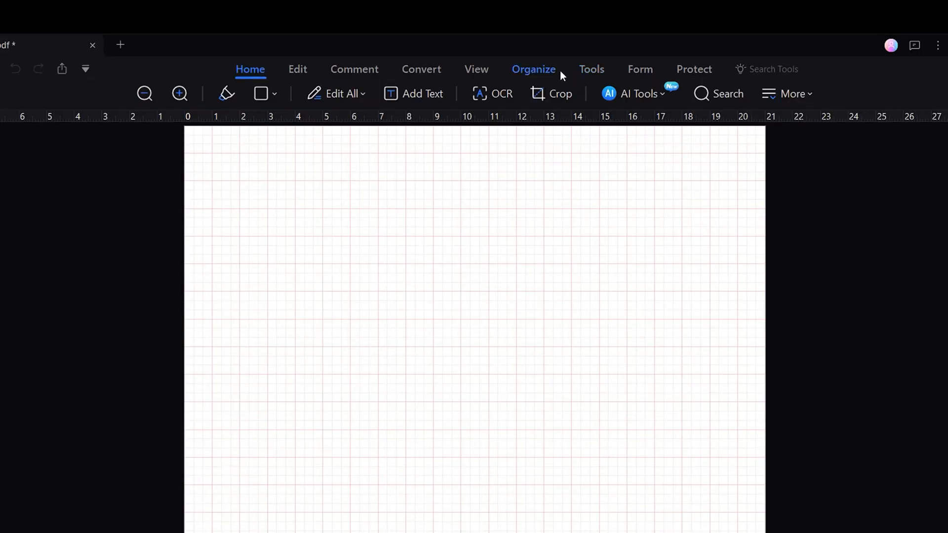
{"action": "left_click", "coordinate": [545, 45]}
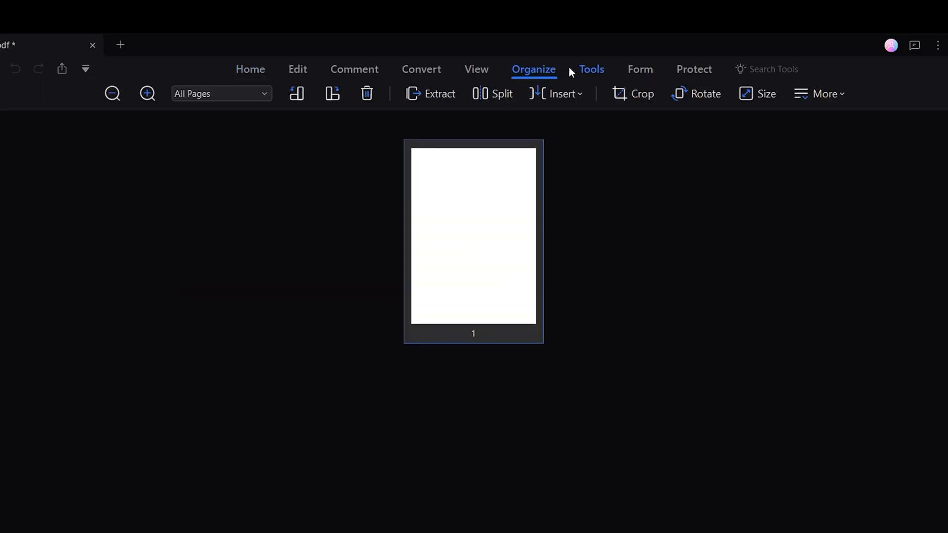
{"action": "left_click", "coordinate": [771, 100]}
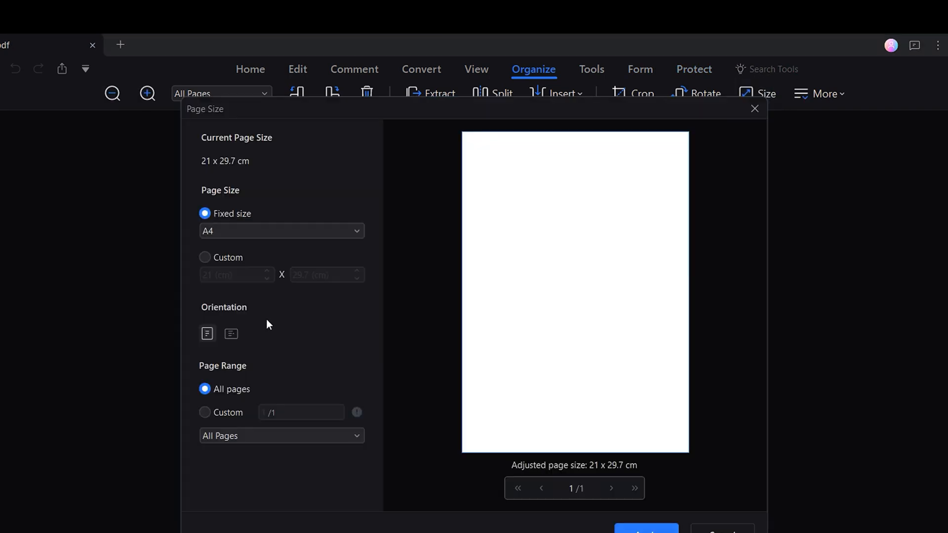
{"action": "left_click", "coordinate": [233, 335]}
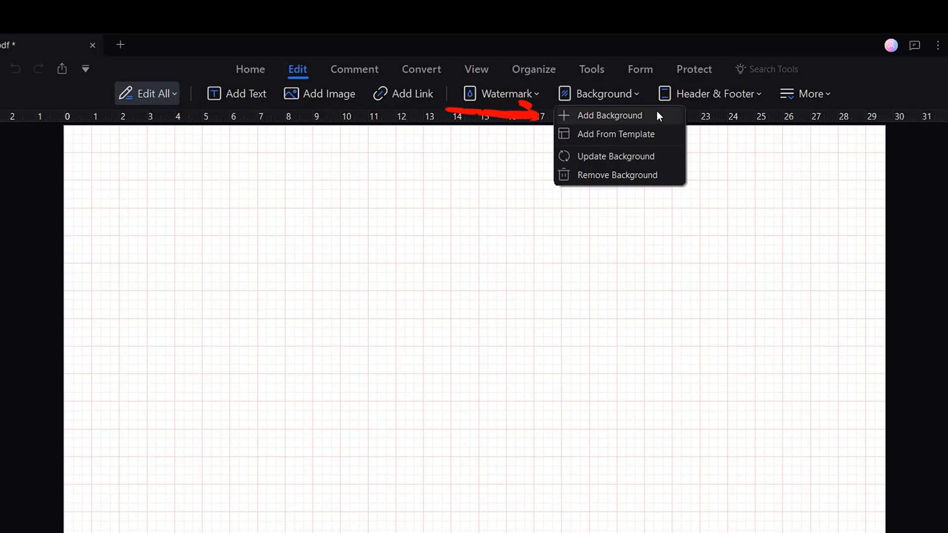
- Add the Don't Quit.jpg image file as the page background
{"action": "left_click", "coordinate": [661, 118]}
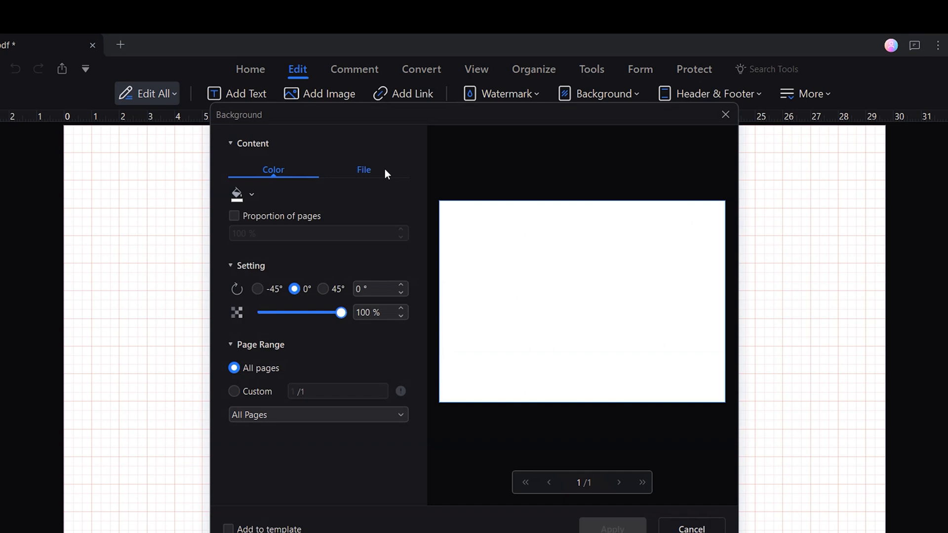
{"action": "left_click", "coordinate": [366, 170]}
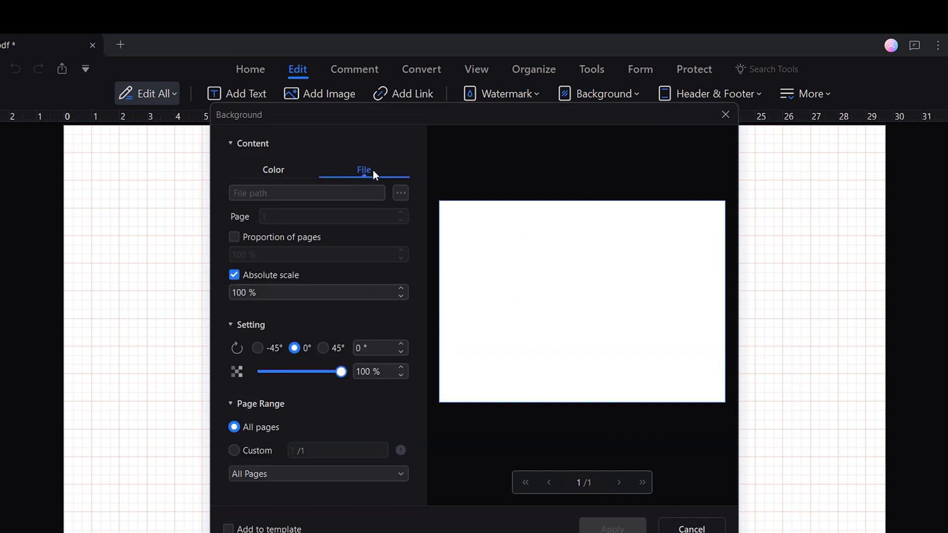
{"action": "left_click", "coordinate": [403, 194]}
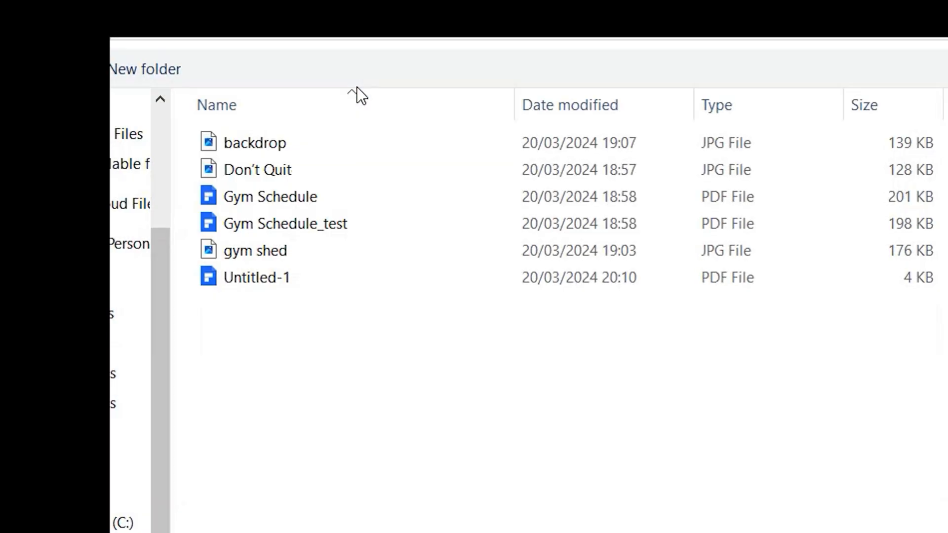
{"action": "left_click", "coordinate": [402, 168]}
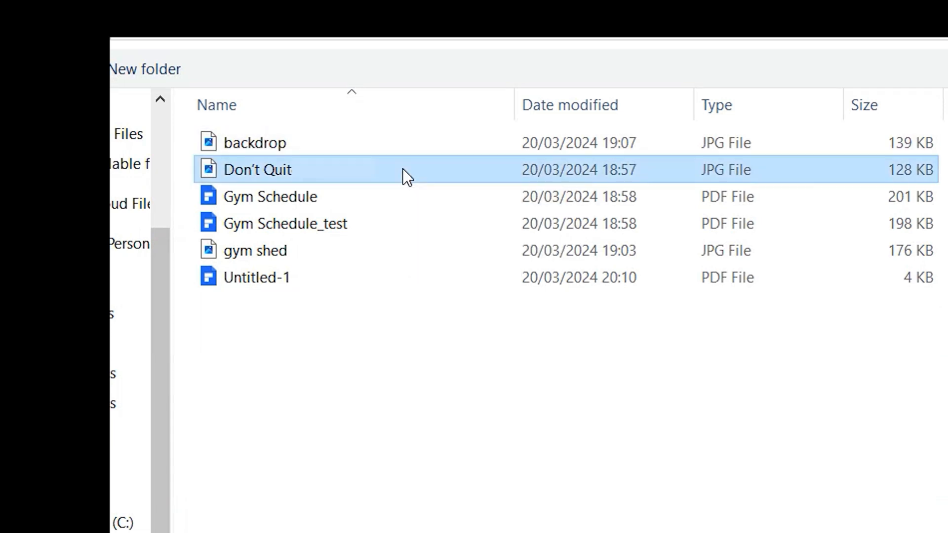
{"action": "double_click", "coordinate": [402, 168]}
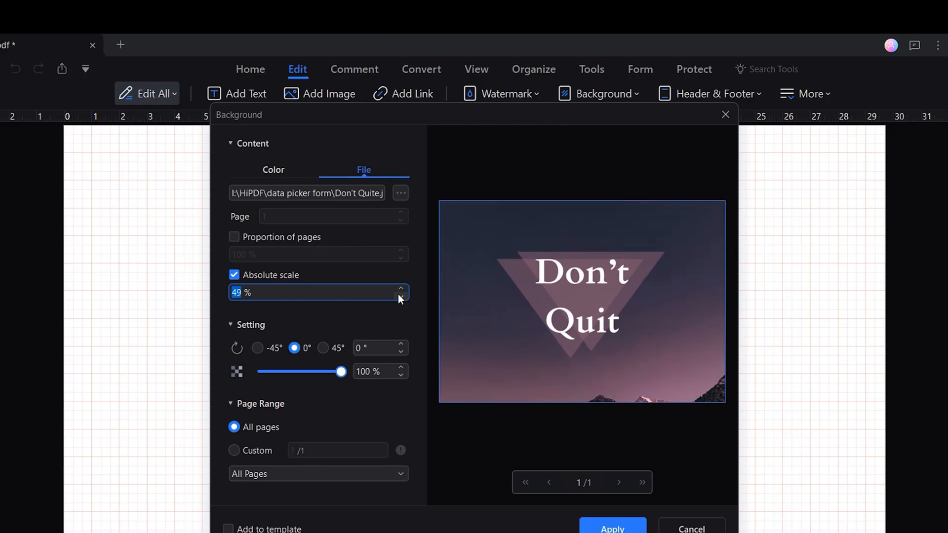
- Set the background image to 42% absolute scale and 80% opacity
{"action": "left_click", "coordinate": [398, 294]}
{"action": "left_click", "coordinate": [398, 295]}
{"action": "left_click", "coordinate": [398, 295]}
{"action": "left_click", "coordinate": [401, 289]}
{"action": "left_click", "coordinate": [401, 289]}
{"action": "left_click", "coordinate": [401, 289]}
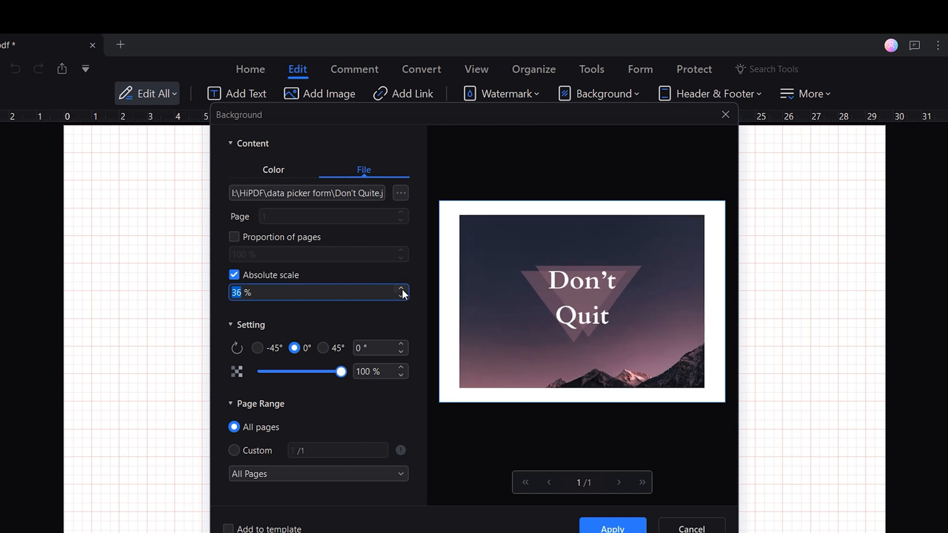
{"action": "left_click", "coordinate": [402, 289]}
{"action": "left_click", "coordinate": [402, 290]}
{"action": "left_click", "coordinate": [402, 289]}
{"action": "left_click", "coordinate": [402, 289]}
{"action": "left_click", "coordinate": [401, 289]}
{"action": "left_click_drag", "start_coordinate": [341, 372], "coordinate": [333, 374]}
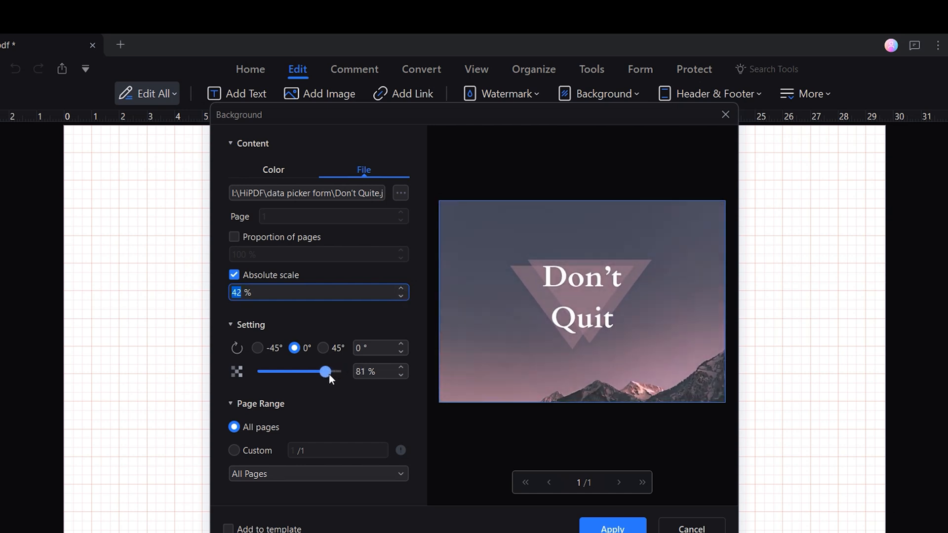
{"action": "left_click", "coordinate": [398, 374]}
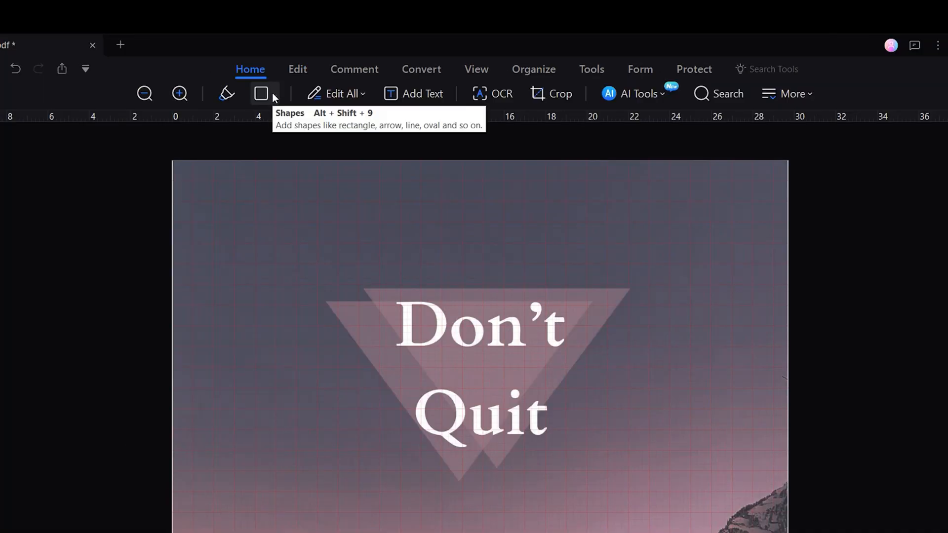
- Draw a large rectangle over the page with white border and reduced opacity
{"action": "left_click", "coordinate": [304, 65]}
{"action": "left_click", "coordinate": [298, 118]}
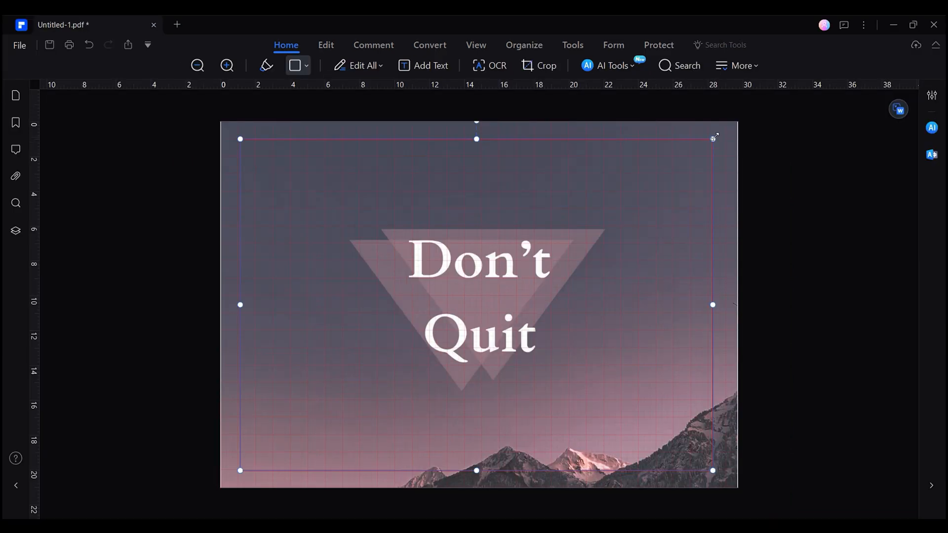
{"action": "right_click", "coordinate": [756, 181]}
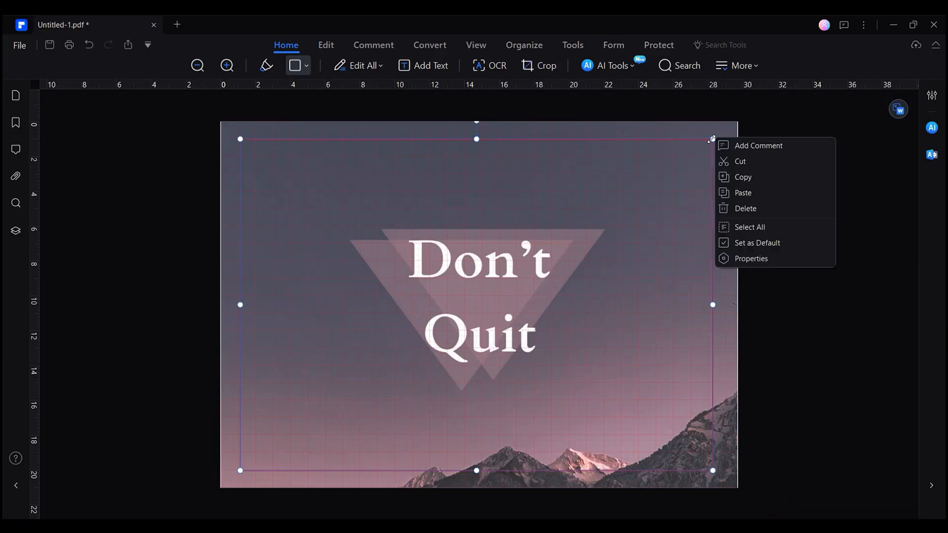
{"action": "left_click", "coordinate": [783, 258]}
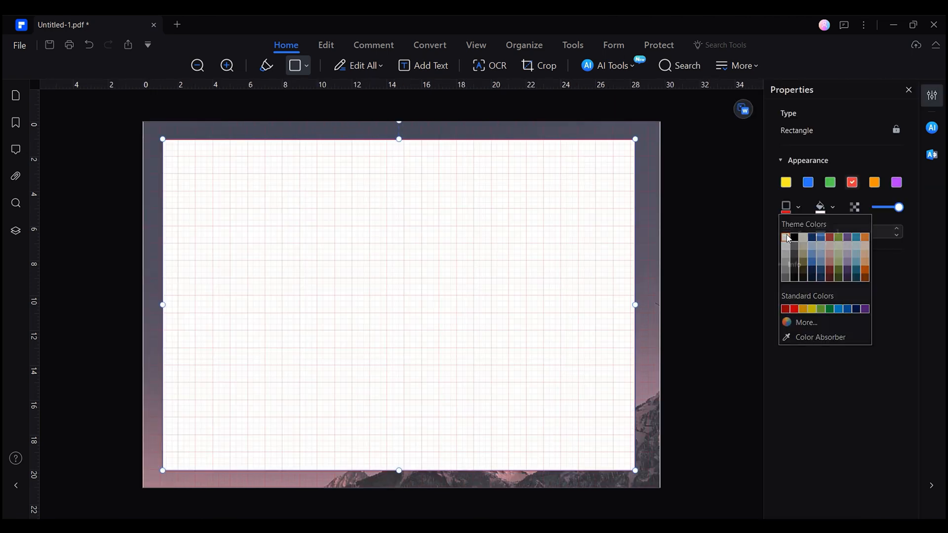
{"action": "left_click", "coordinate": [787, 233]}
{"action": "left_click_drag", "start_coordinate": [898, 208], "coordinate": [885, 211]}
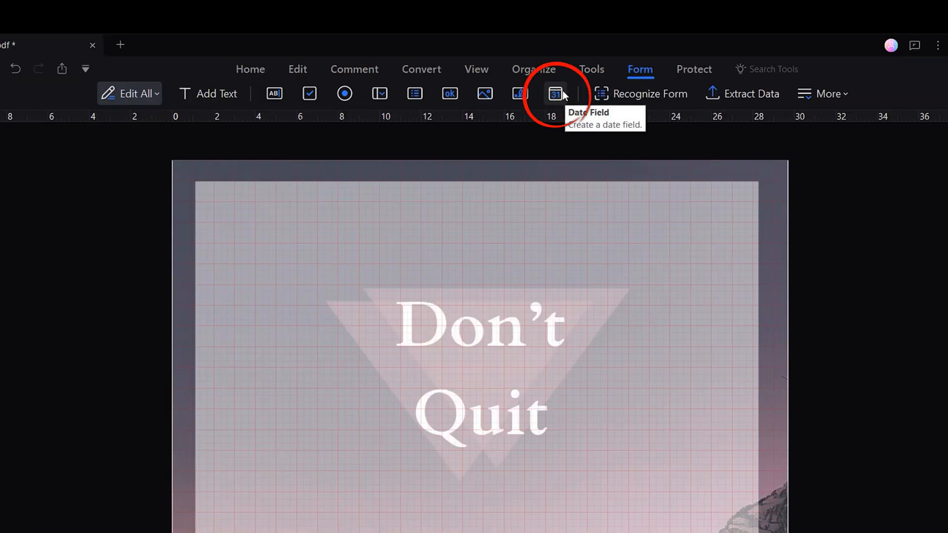
- Place a date field near the page top with the tooltip 'Month'
{"action": "left_click", "coordinate": [559, 93]}
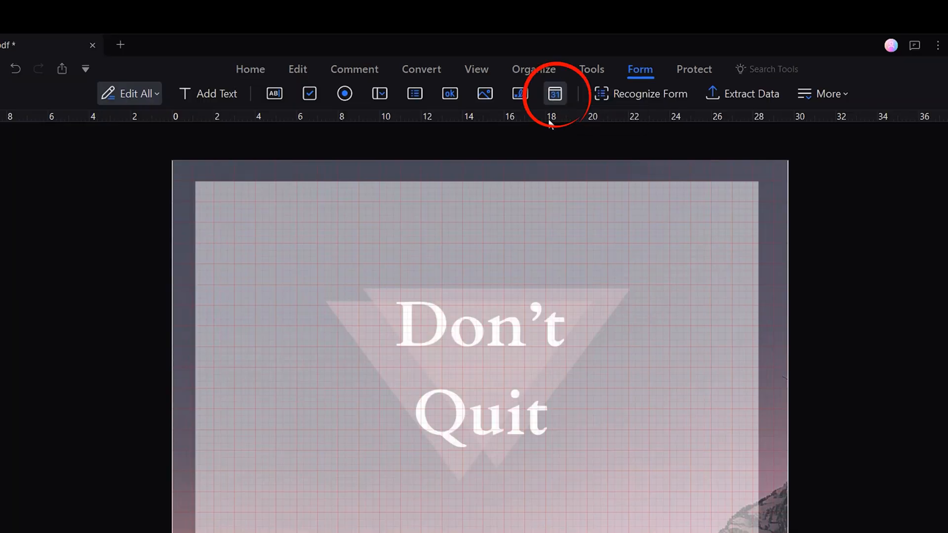
{"action": "left_click", "coordinate": [428, 189]}
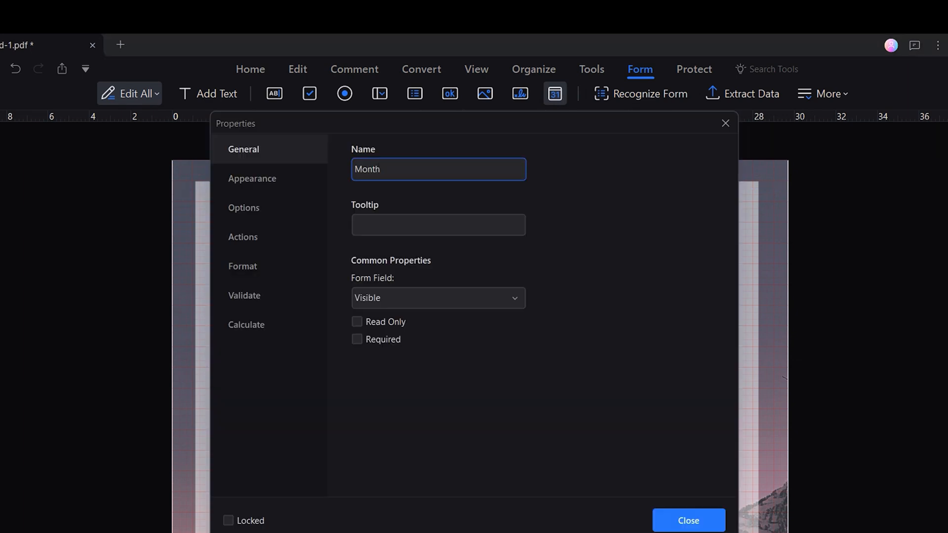
{"action": "left_click", "coordinate": [374, 224]}
{"action": "type", "text": "Month"}
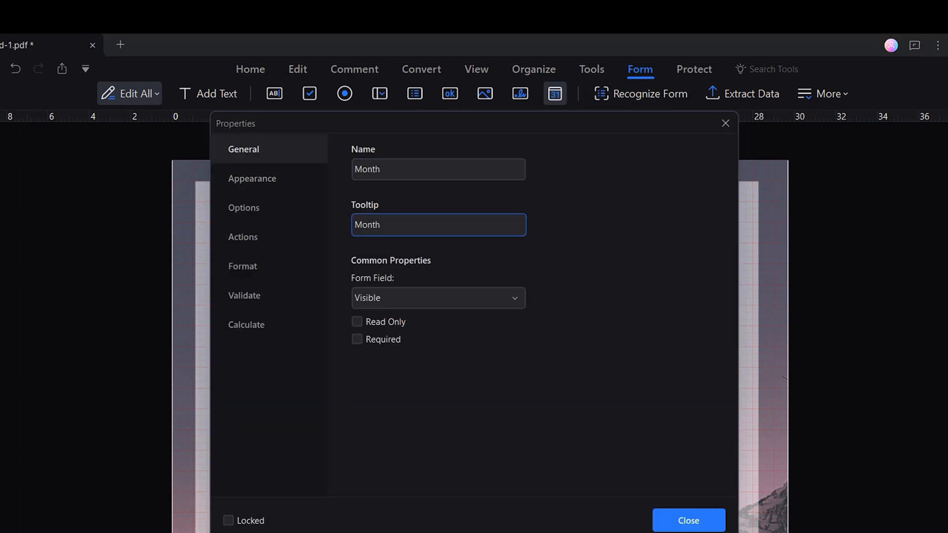
- Give the Month field a purple border and fill with a Medium Beveled border
{"action": "left_click", "coordinate": [252, 178]}
{"action": "left_click", "coordinate": [517, 190]}
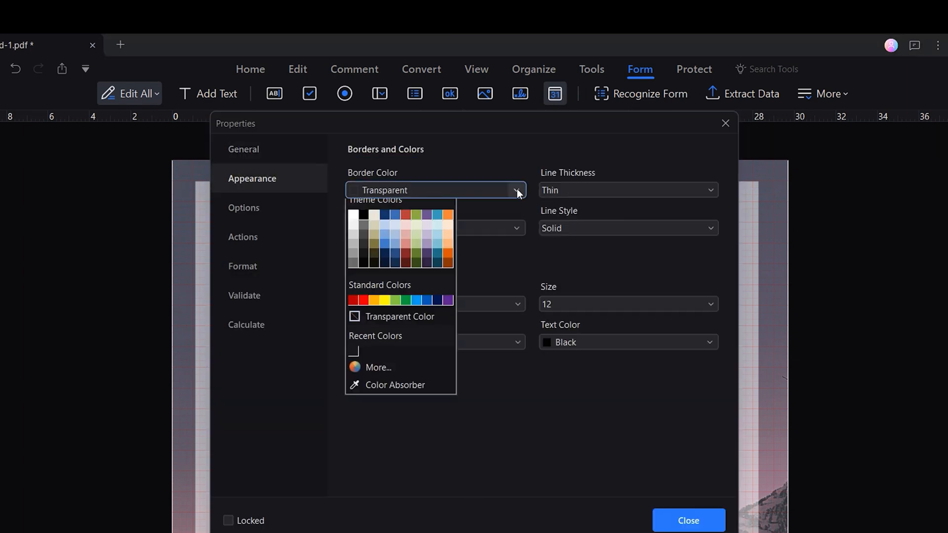
{"action": "left_click", "coordinate": [427, 226]}
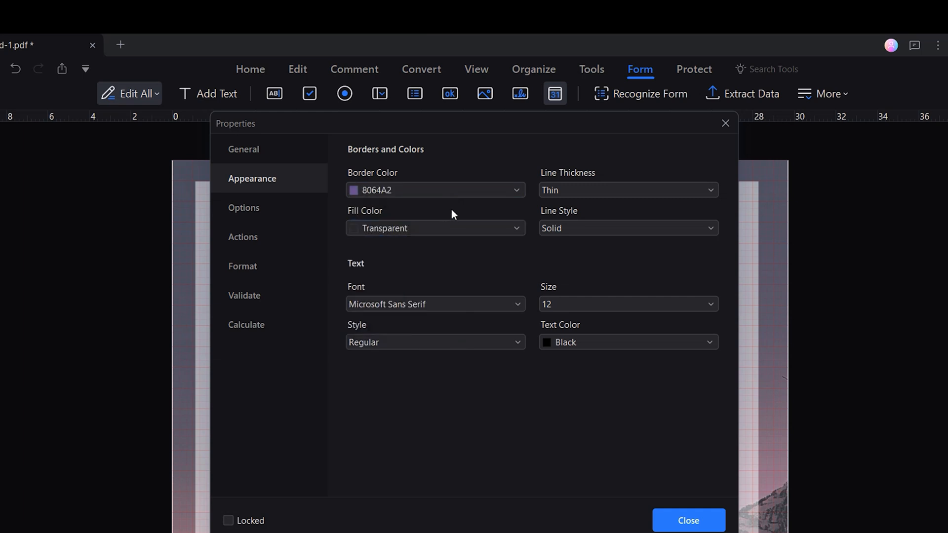
{"action": "left_click", "coordinate": [513, 228]}
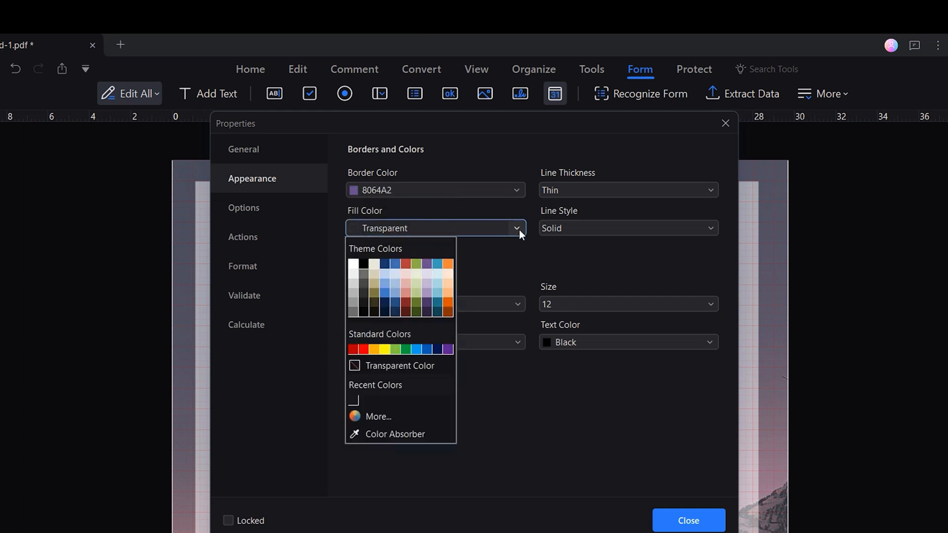
{"action": "left_click", "coordinate": [428, 264]}
{"action": "left_click", "coordinate": [637, 191]}
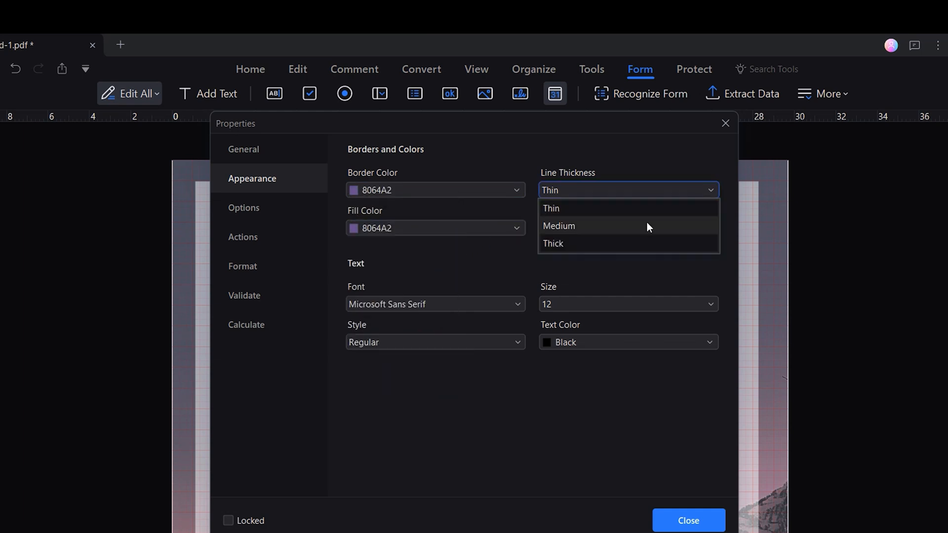
{"action": "left_click", "coordinate": [648, 226]}
{"action": "left_click", "coordinate": [712, 228]}
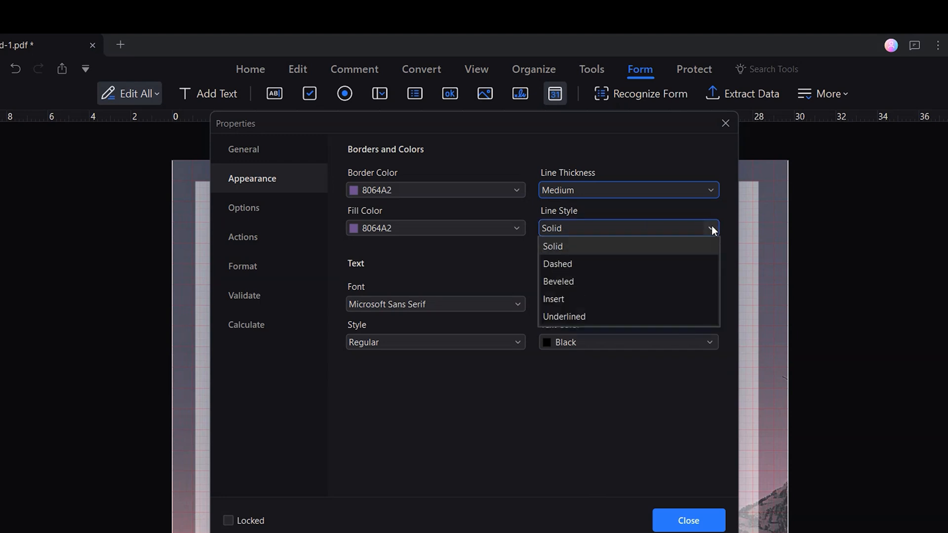
{"action": "left_click", "coordinate": [694, 282]}
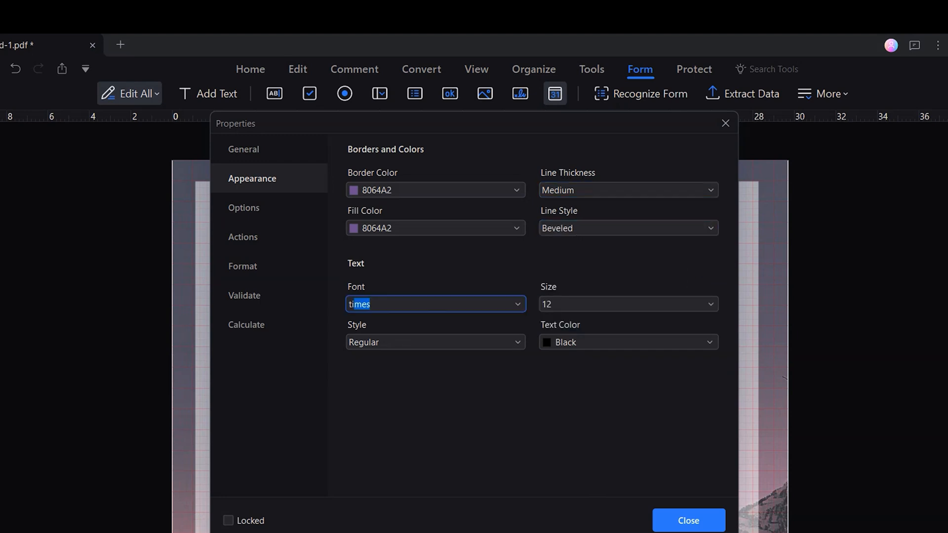
- Style its text Times New Roman 22 Bold white, centred, showing month and year
{"action": "key", "text": "Return"}
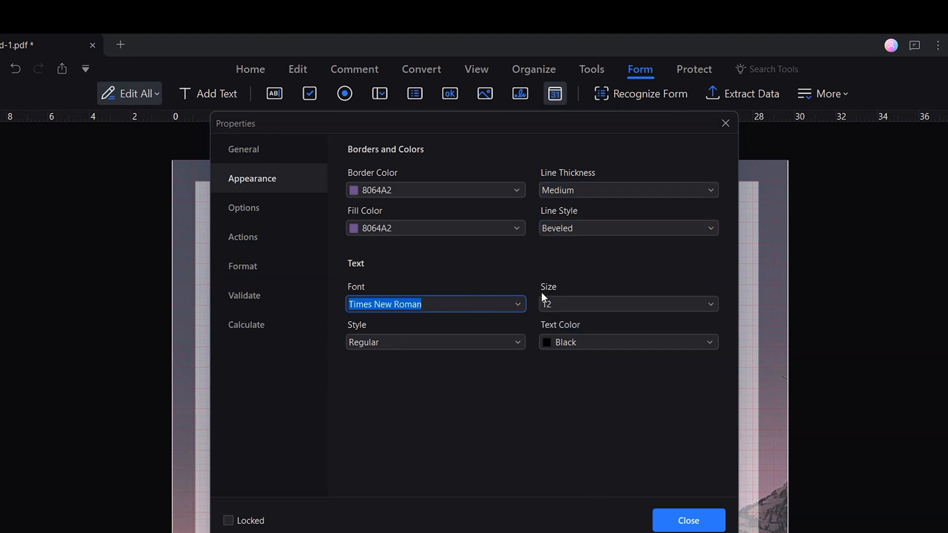
{"action": "left_click", "coordinate": [571, 304]}
{"action": "key", "text": "BackSpace"}
{"action": "key", "text": "BackSpace"}
{"action": "type", "text": "22"}
{"action": "left_click", "coordinate": [501, 343]}
{"action": "left_click", "coordinate": [487, 376]}
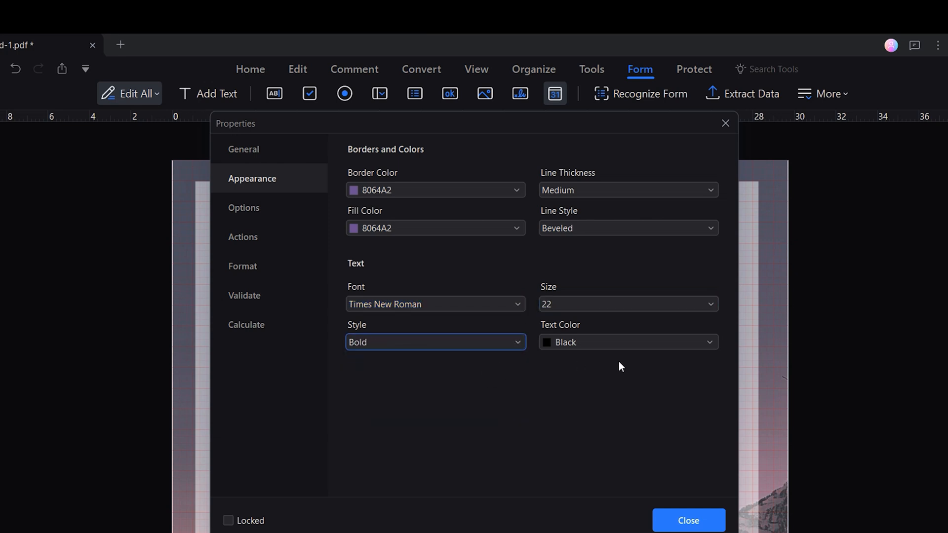
{"action": "left_click", "coordinate": [701, 342]}
{"action": "left_click", "coordinate": [549, 377]}
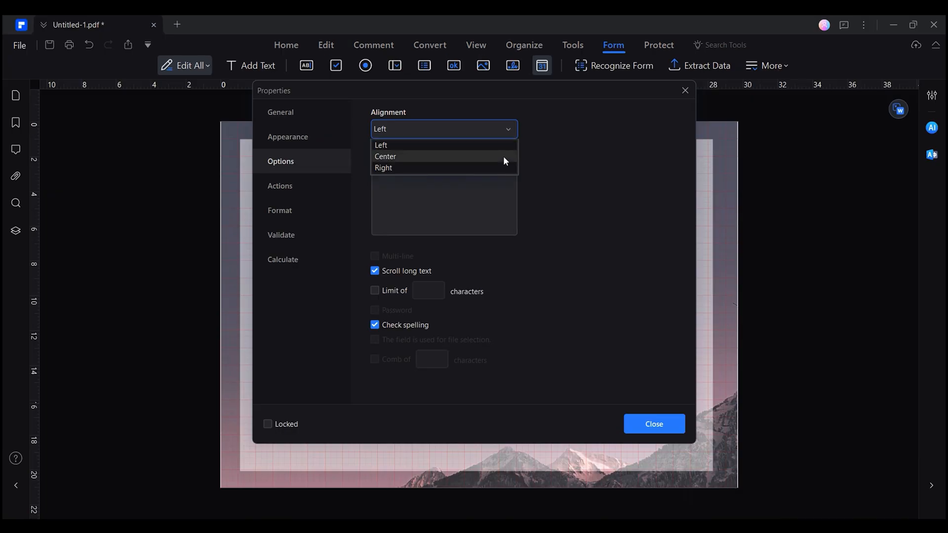
{"action": "left_click", "coordinate": [502, 155]}
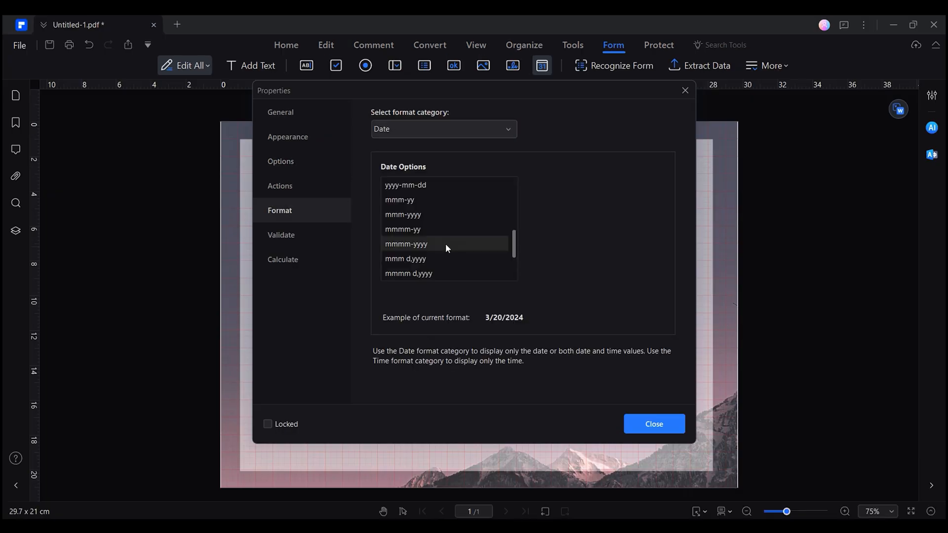
{"action": "left_click", "coordinate": [445, 244]}
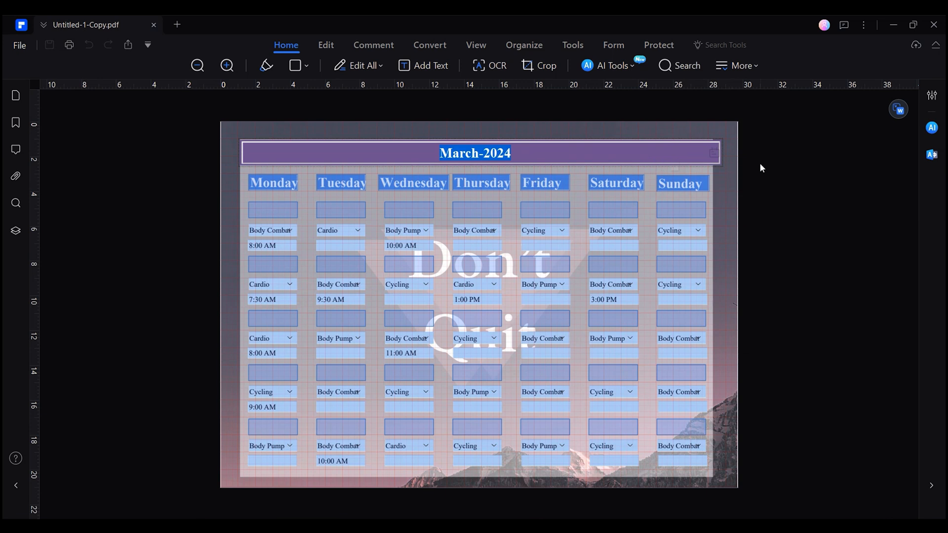
- In the copy, pick dates from the header's calendar, finishing on 19 March 2024
{"action": "left_click", "coordinate": [715, 154]}
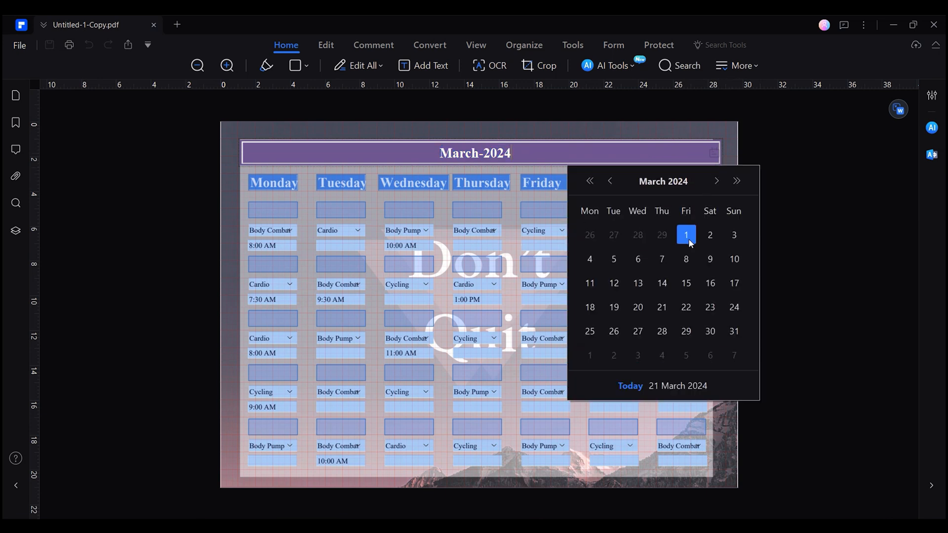
{"action": "left_click", "coordinate": [662, 259]}
{"action": "left_click", "coordinate": [714, 157]}
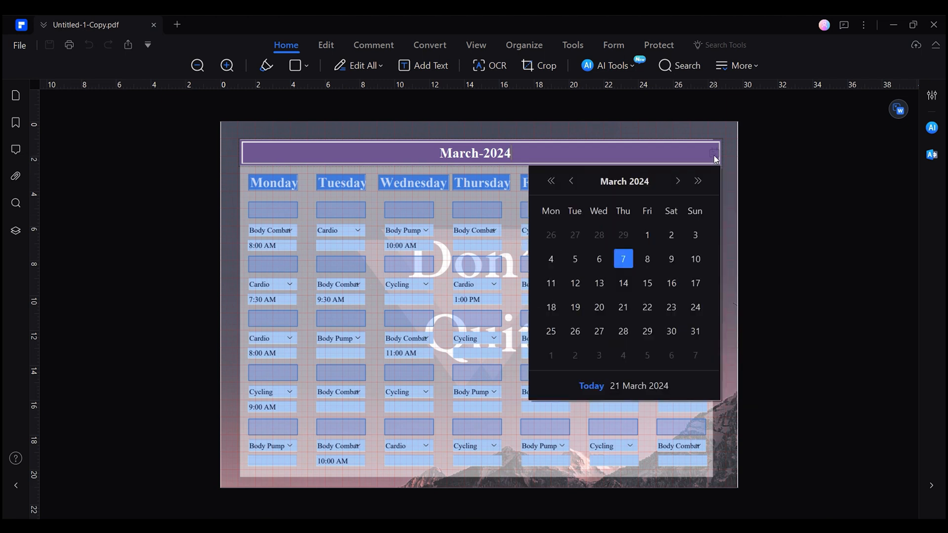
{"action": "left_click", "coordinate": [672, 280]}
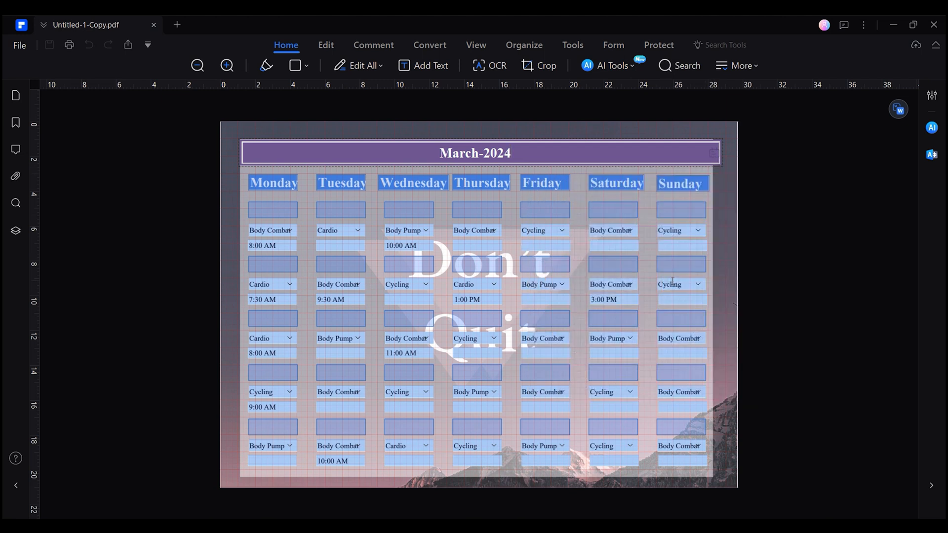
{"action": "left_click", "coordinate": [714, 158]}
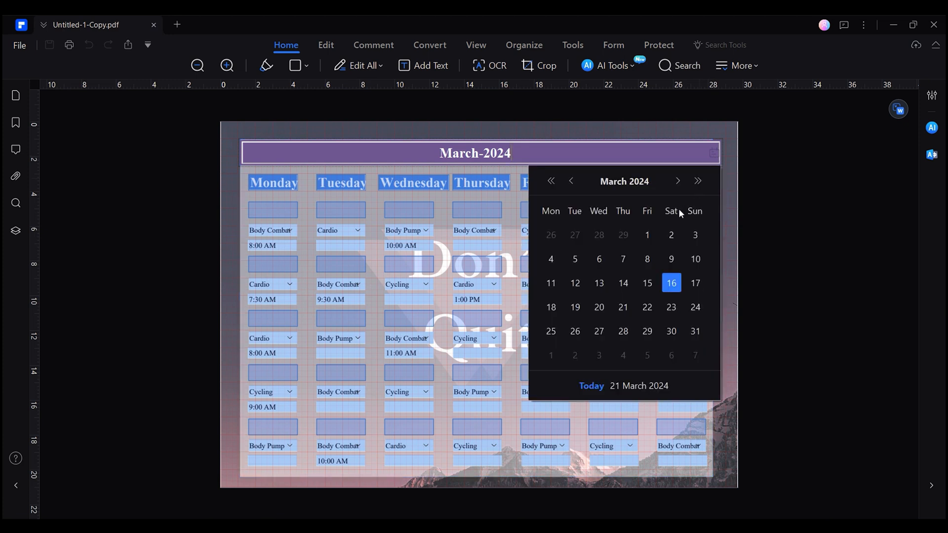
{"action": "left_click", "coordinate": [574, 312]}
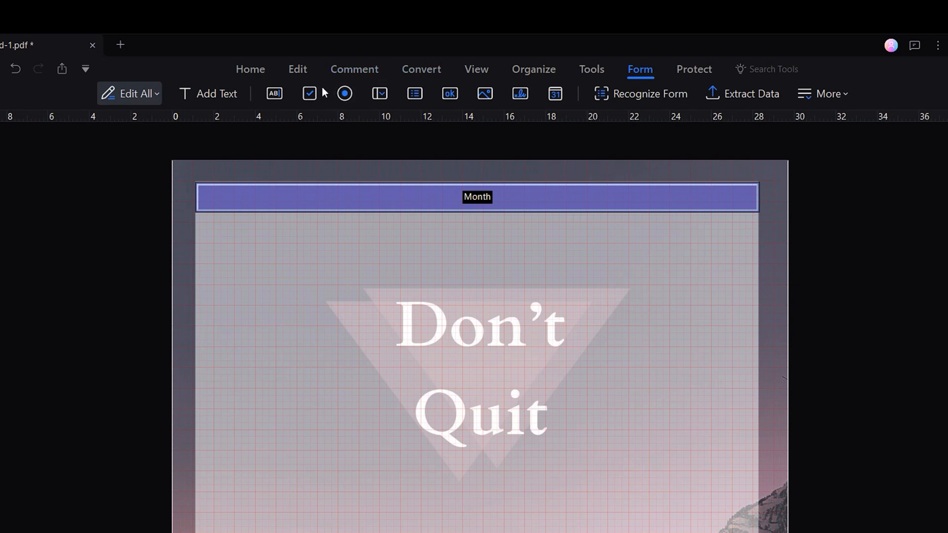
- Place a text field under the Month bar named 'Week Day 1' with tooltip 'Week'
{"action": "left_click", "coordinate": [275, 94]}
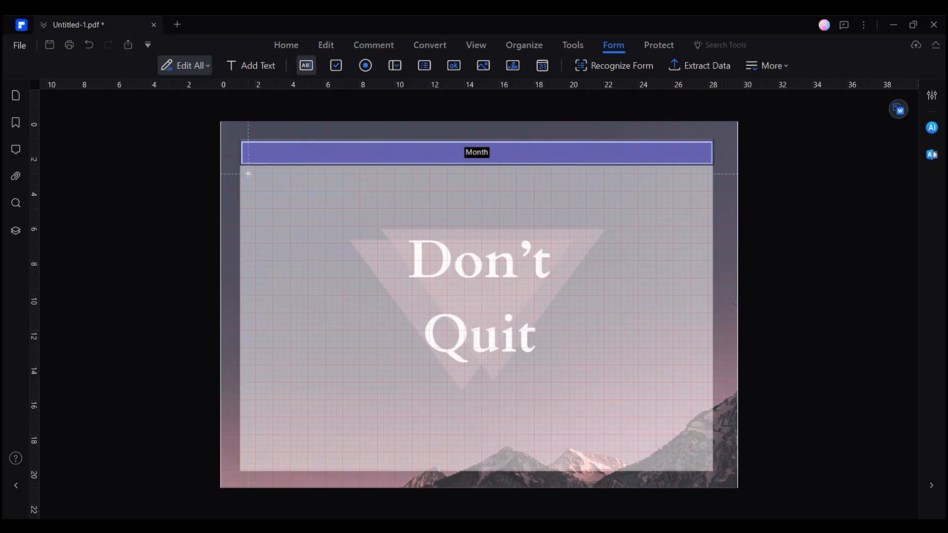
{"action": "left_click", "coordinate": [248, 174]}
{"action": "type", "text": "Week Da"}
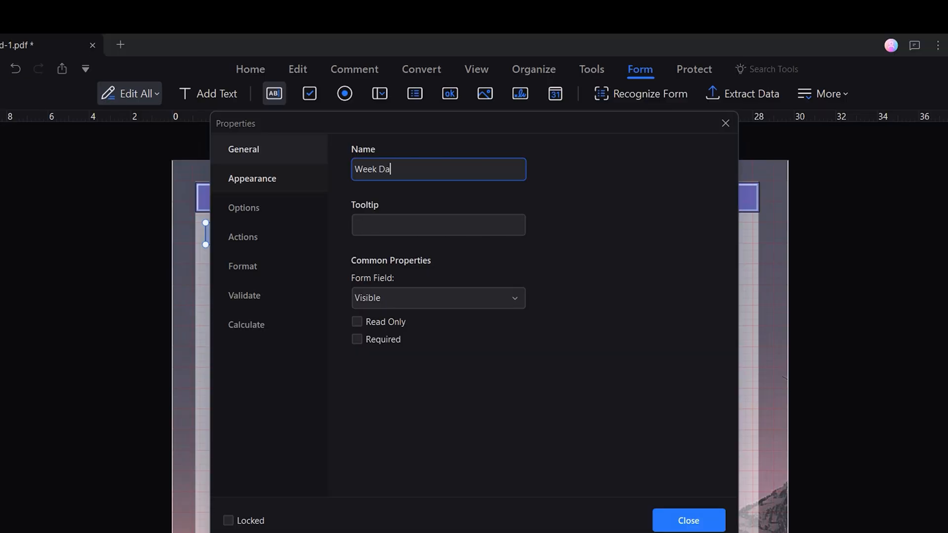
{"action": "type", "text": "y 1"}
{"action": "left_click", "coordinate": [438, 225]}
{"action": "type", "text": "Wee"}
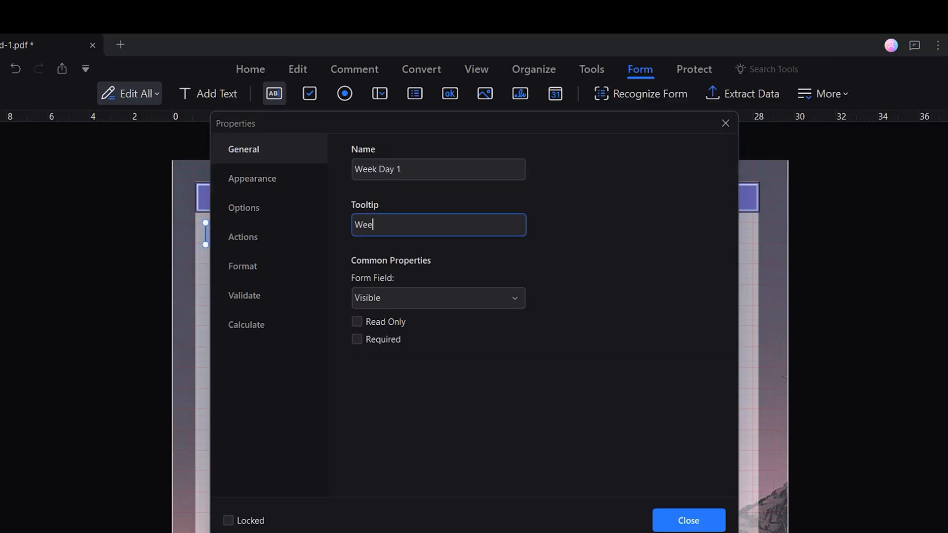
{"action": "type", "text": "k"}
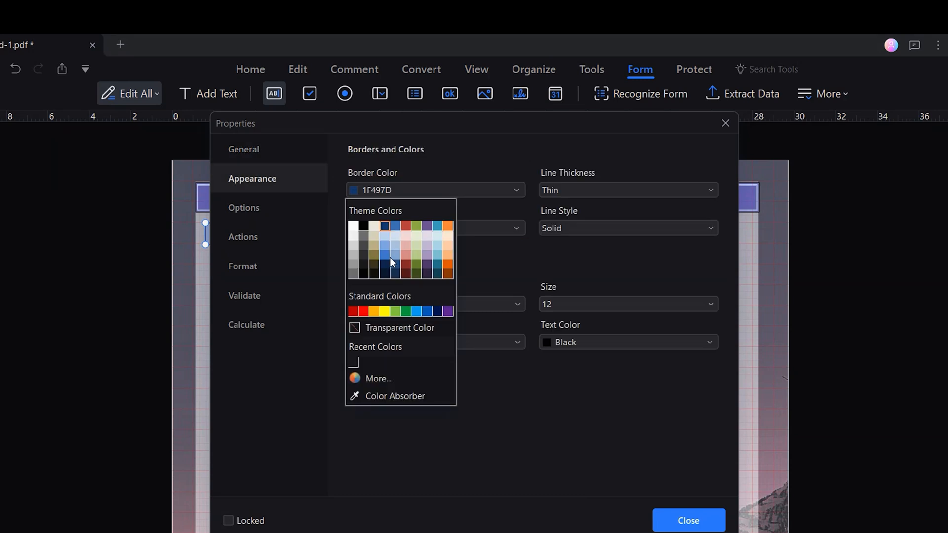
- Give the field a 548DD4 blue border and fill with the Insert line style
{"action": "left_click", "coordinate": [387, 256]}
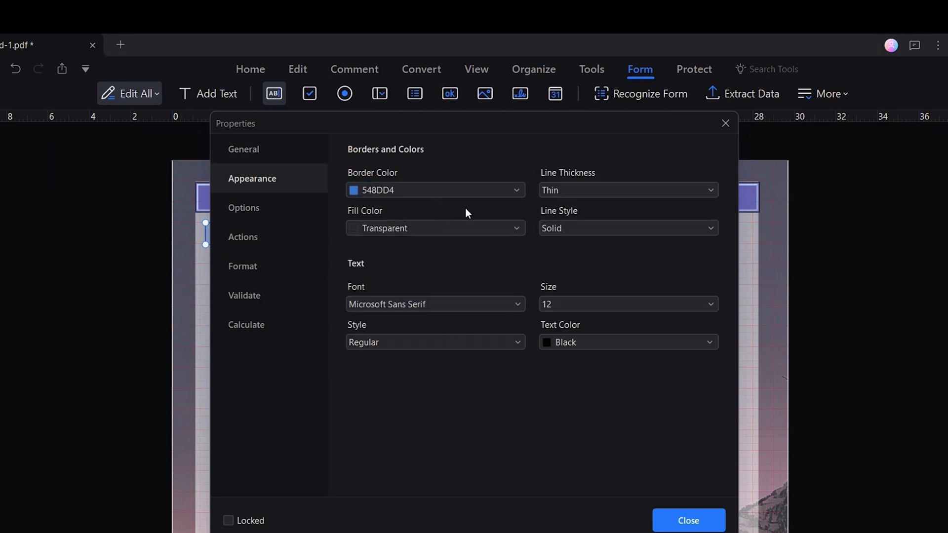
{"action": "left_click", "coordinate": [515, 227]}
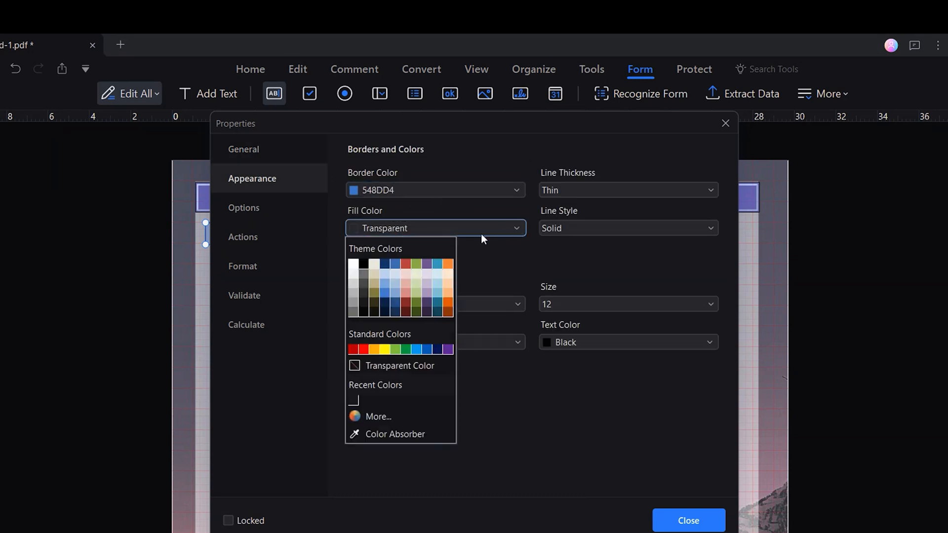
{"action": "left_click", "coordinate": [387, 294]}
{"action": "left_click", "coordinate": [677, 228]}
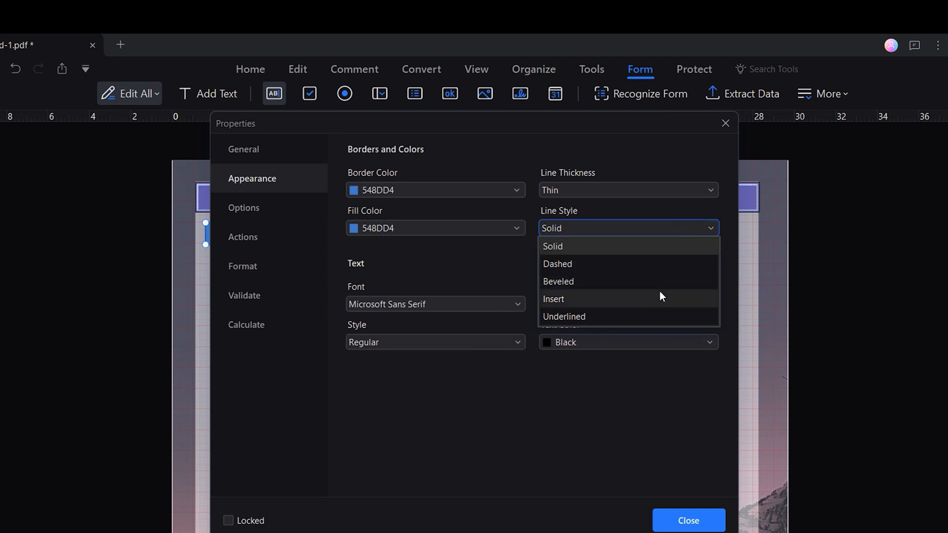
{"action": "left_click", "coordinate": [660, 293]}
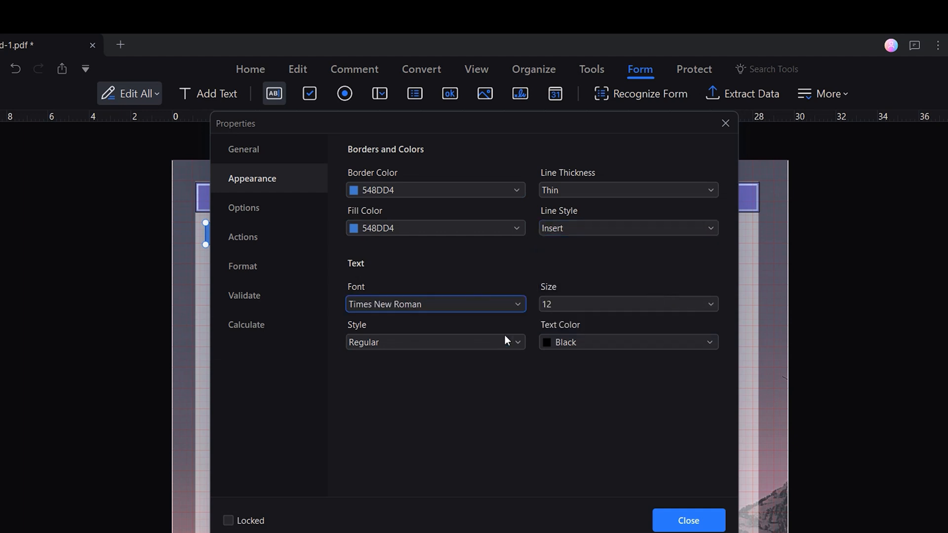
- Make the Week Day 1 field's text bold and white
{"action": "left_click", "coordinate": [505, 337]}
{"action": "left_click", "coordinate": [491, 375]}
{"action": "left_click", "coordinate": [709, 341]}
{"action": "left_click", "coordinate": [544, 379]}
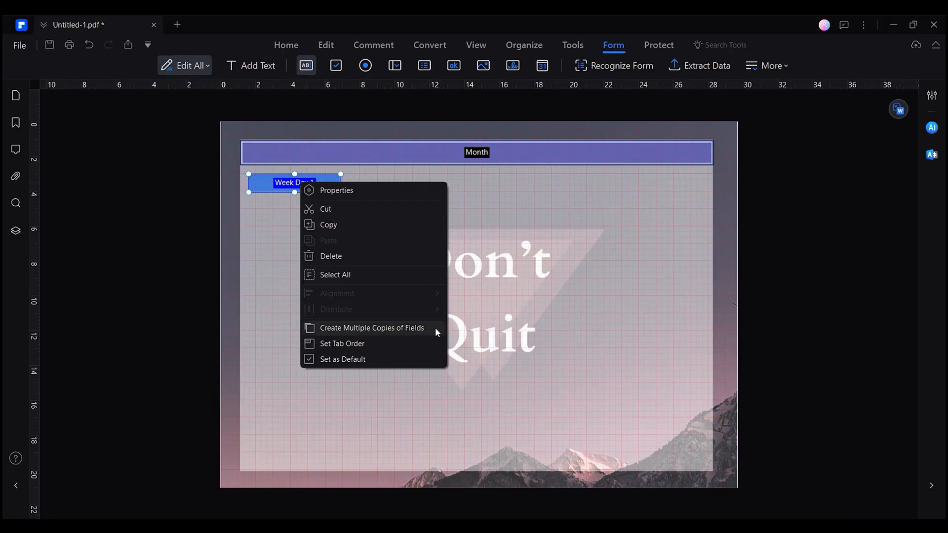
{"action": "left_click", "coordinate": [435, 328]}
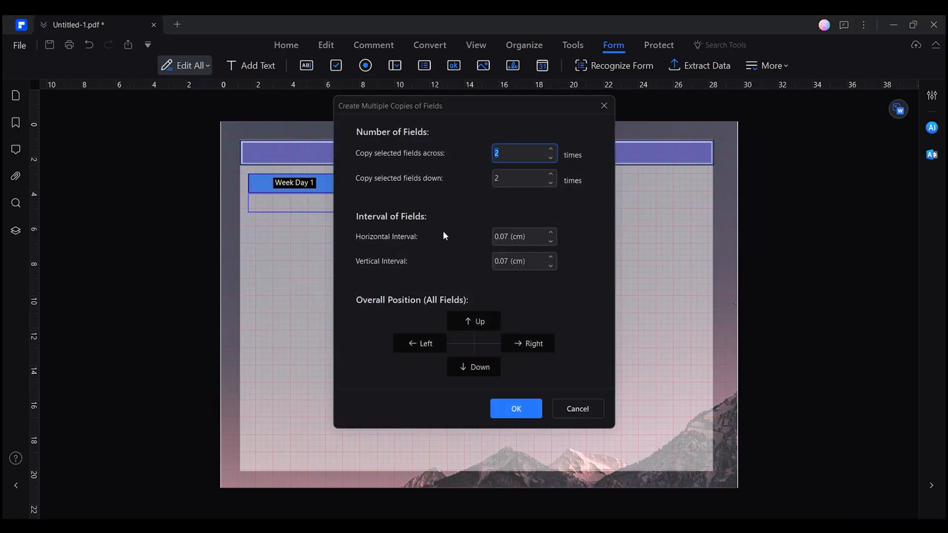
- Make 7 copies across and 1 down, spaced 0.97 cm horizontally
{"action": "left_click", "coordinate": [550, 149]}
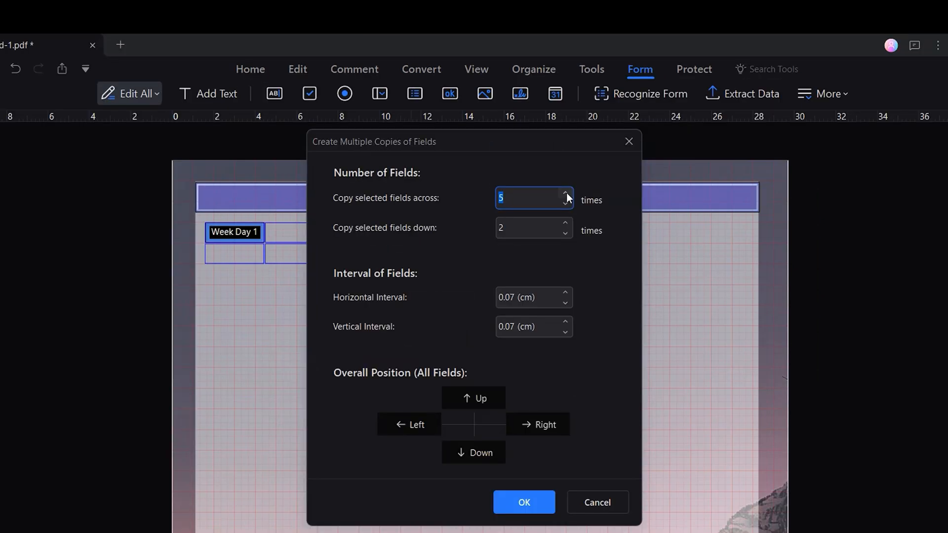
{"action": "left_click", "coordinate": [551, 149]}
{"action": "left_click", "coordinate": [551, 149]}
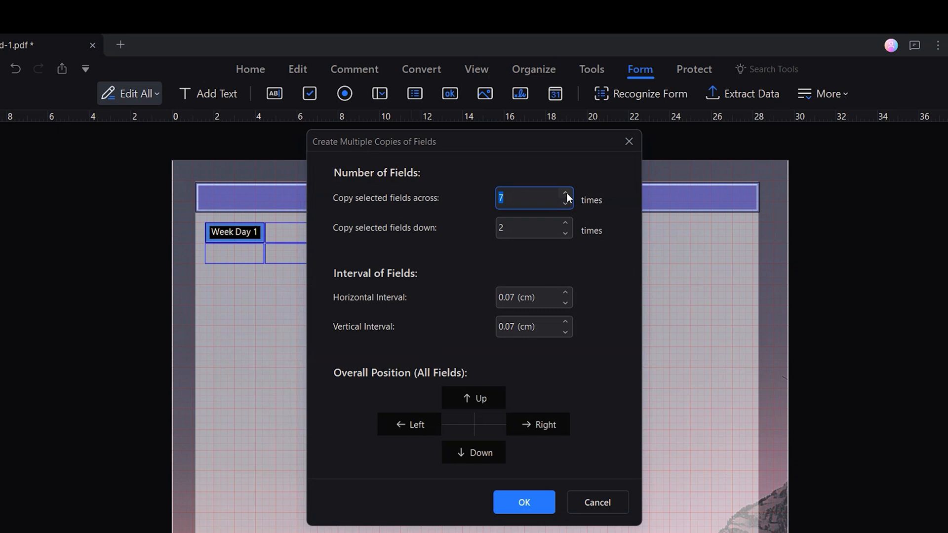
{"action": "left_click", "coordinate": [565, 234]}
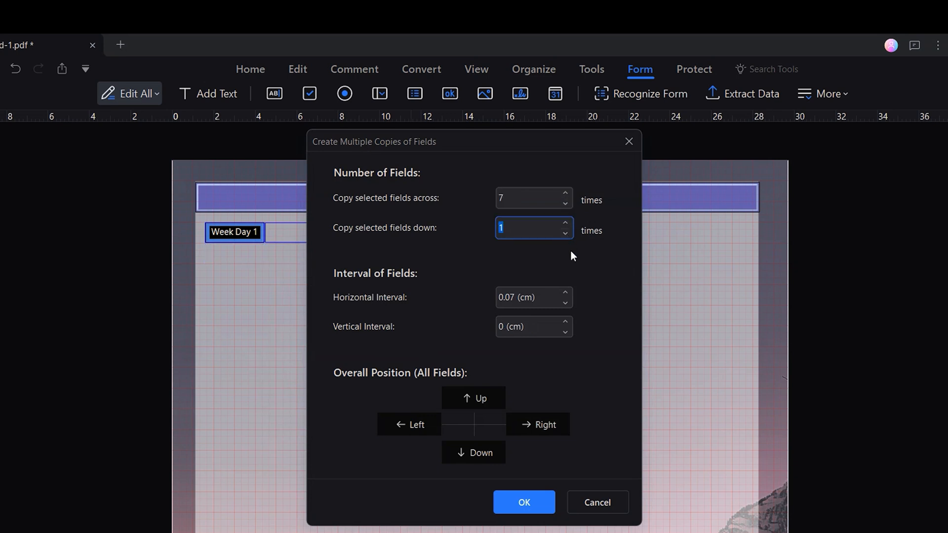
{"action": "left_click", "coordinate": [565, 294]}
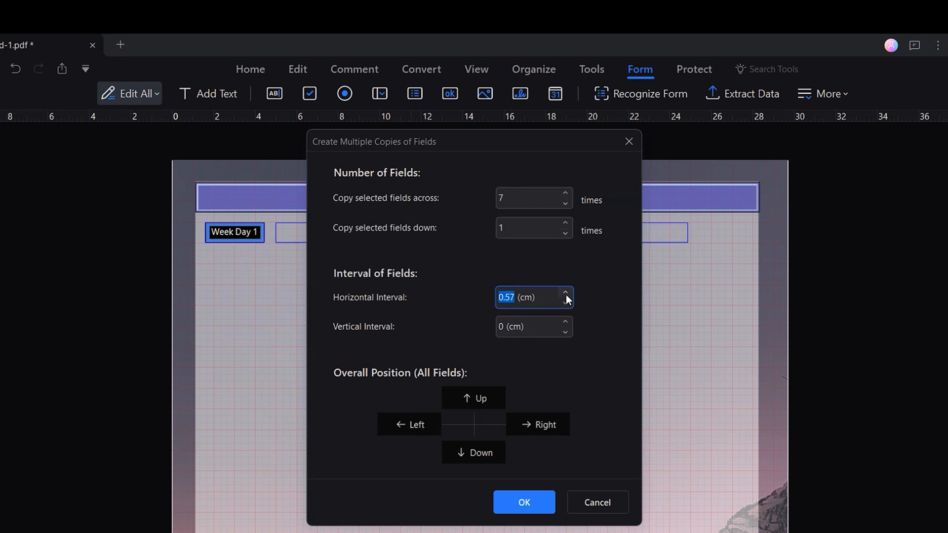
{"action": "left_click", "coordinate": [566, 295]}
{"action": "left_click", "coordinate": [566, 295]}
{"action": "left_click", "coordinate": [566, 295]}
{"action": "left_click", "coordinate": [566, 295]}
{"action": "left_click", "coordinate": [566, 294]}
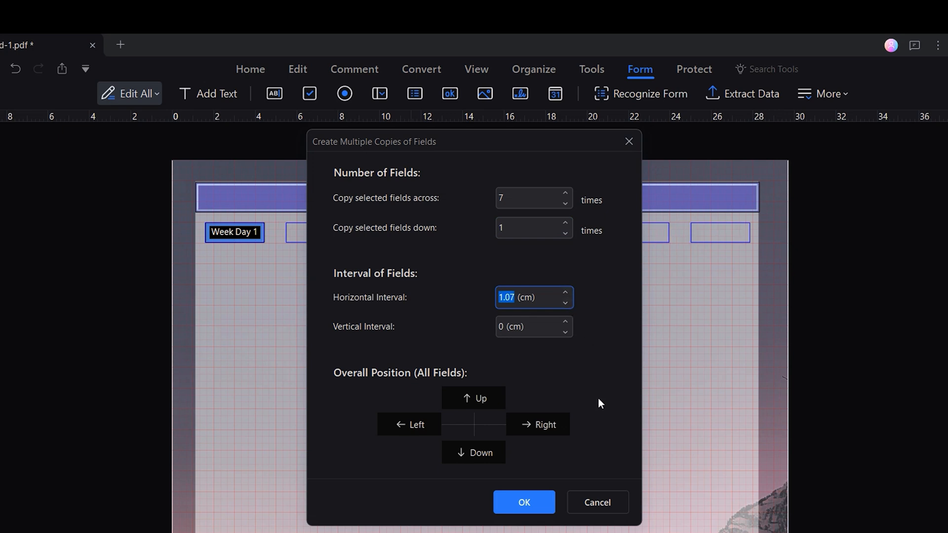
{"action": "left_click", "coordinate": [548, 502]}
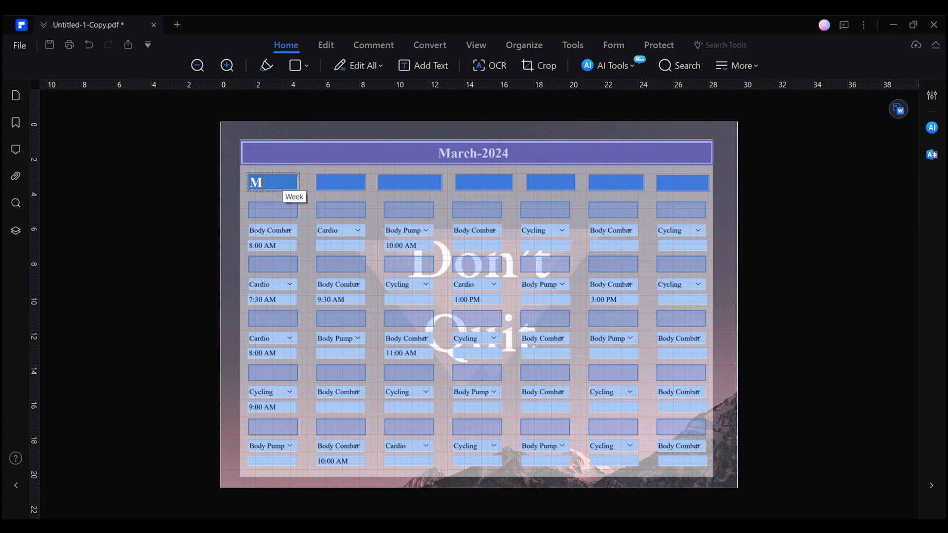
{"action": "type", "text": "onday"}
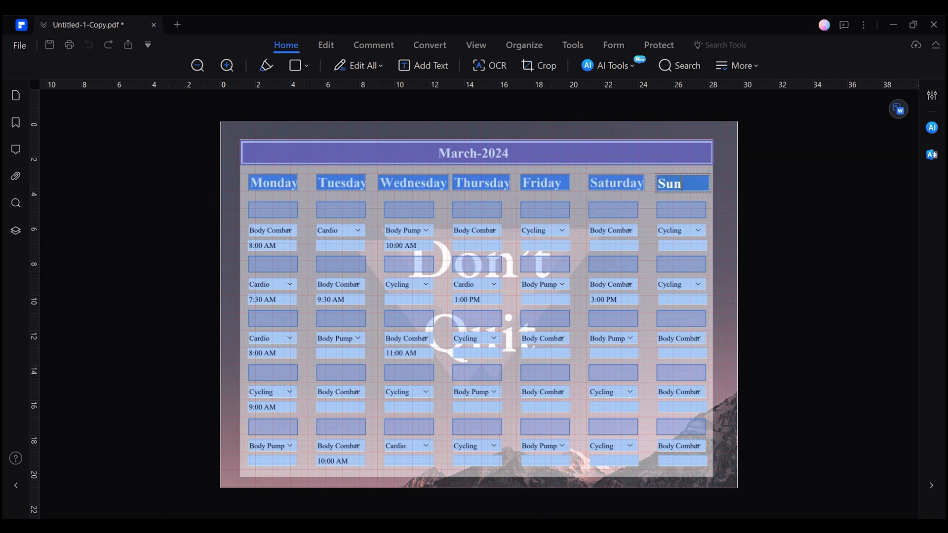
- Finish entering weekday names like Sunday in the copy, then return to Untitled-1.pdf
{"action": "type", "text": "day"}
{"action": "left_click", "coordinate": [793, 202]}
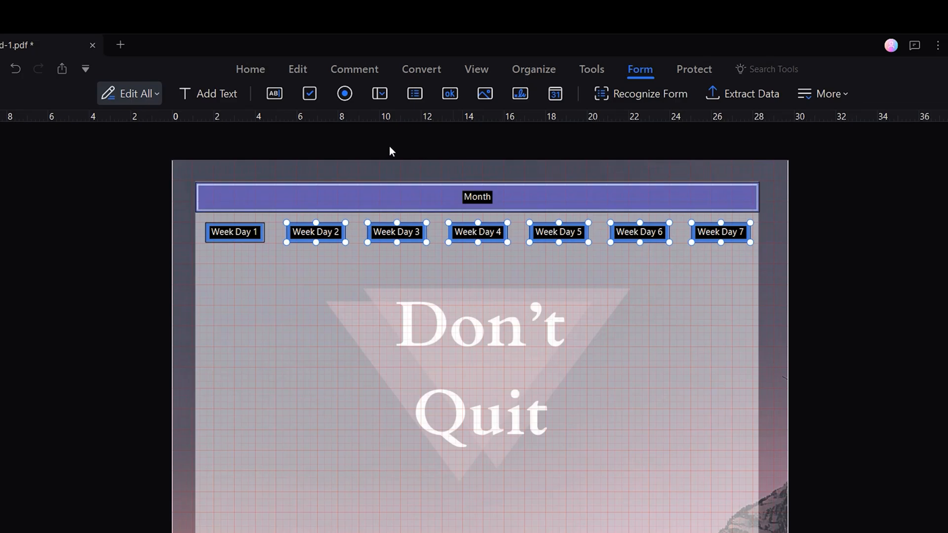
{"action": "left_click", "coordinate": [281, 98]}
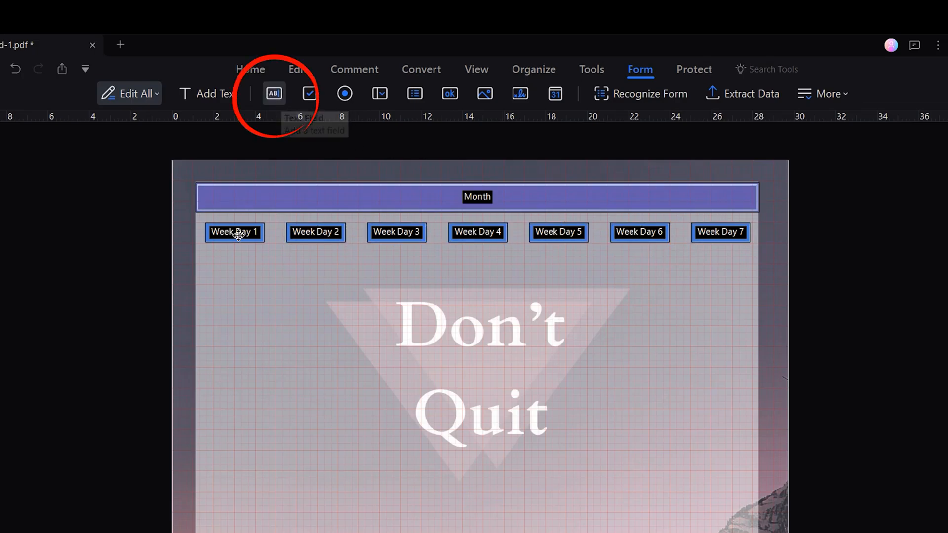
- Place a text field below Week Day 1 named 'Day 1' with tooltip 'Day'
{"action": "left_click", "coordinate": [205, 253]}
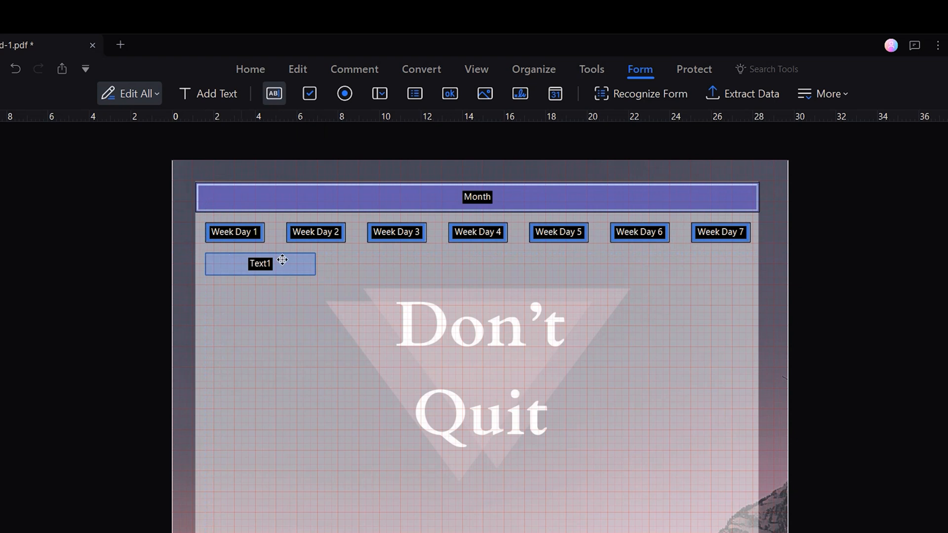
{"action": "double_click", "coordinate": [307, 265]}
{"action": "type", "text": "Day 1"}
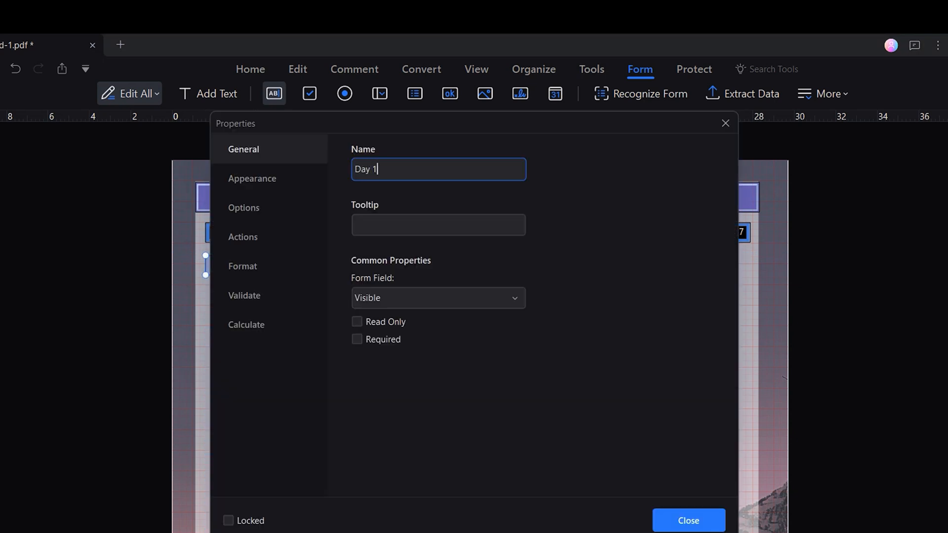
{"action": "left_click", "coordinate": [369, 219]}
{"action": "type", "text": "Day"}
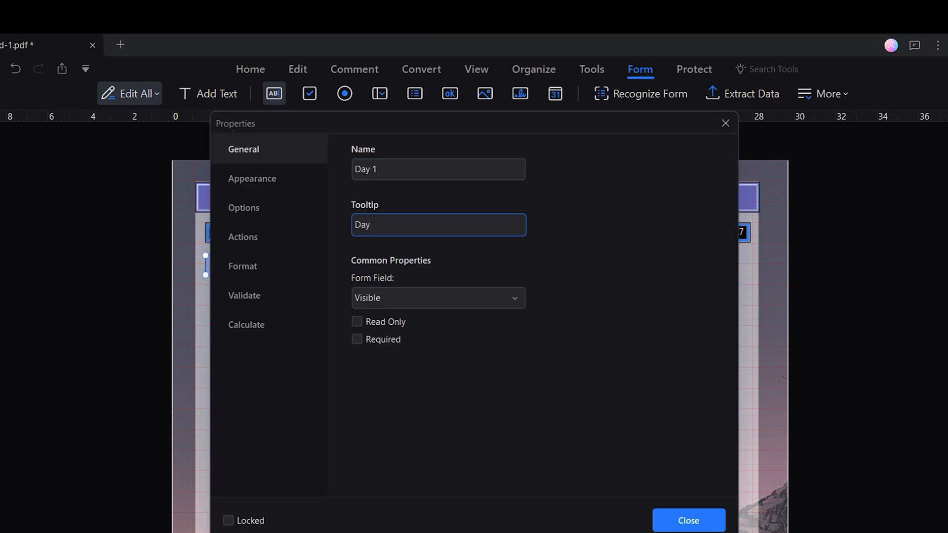
{"action": "left_click", "coordinate": [252, 179]}
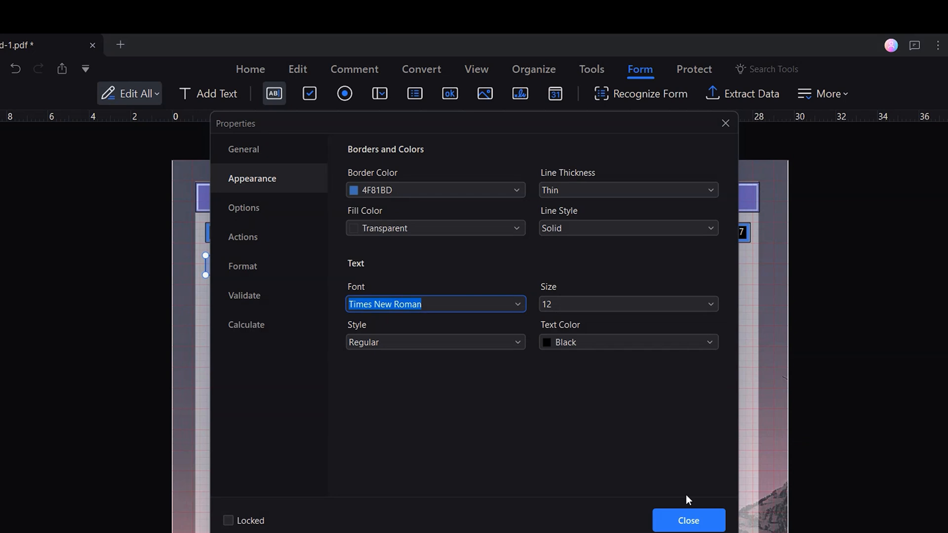
{"action": "left_click", "coordinate": [679, 341]}
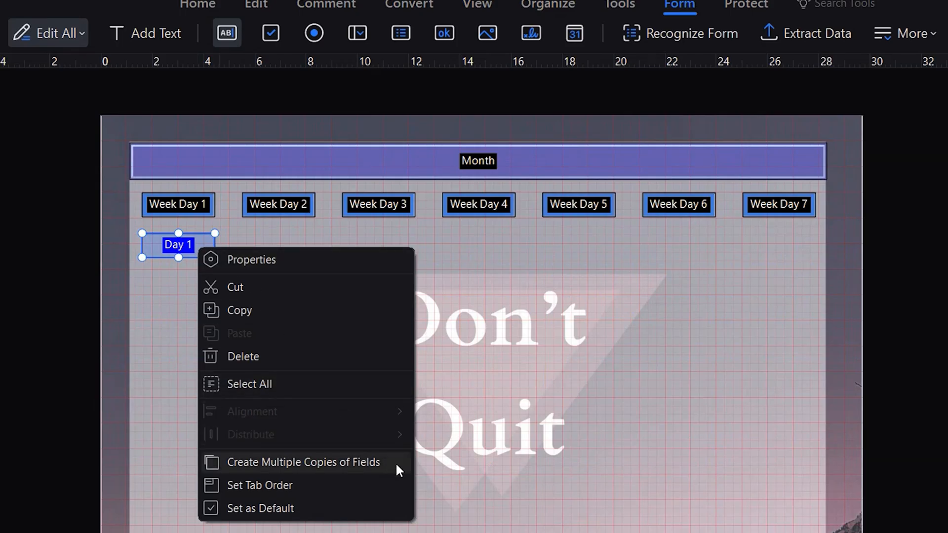
- Copy the Day 1 field into a 7-across, 5-down grid spaced 1.07 cm and 2.17 cm
{"action": "left_click", "coordinate": [398, 462]}
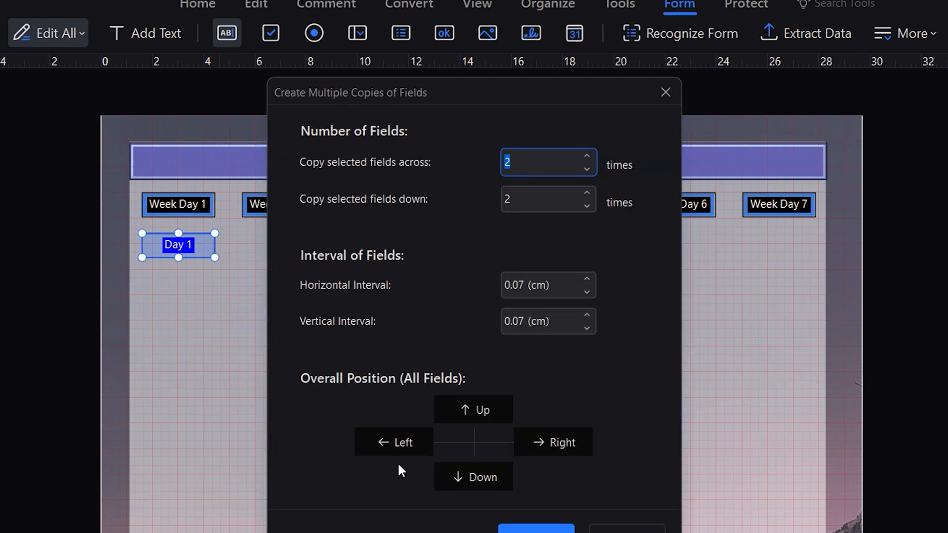
{"action": "left_click", "coordinate": [590, 152]}
{"action": "left_click", "coordinate": [590, 153]}
{"action": "left_click", "coordinate": [590, 153]}
{"action": "left_click", "coordinate": [590, 153]}
{"action": "left_click", "coordinate": [590, 153]}
{"action": "left_click", "coordinate": [586, 192]}
{"action": "left_click", "coordinate": [586, 192]}
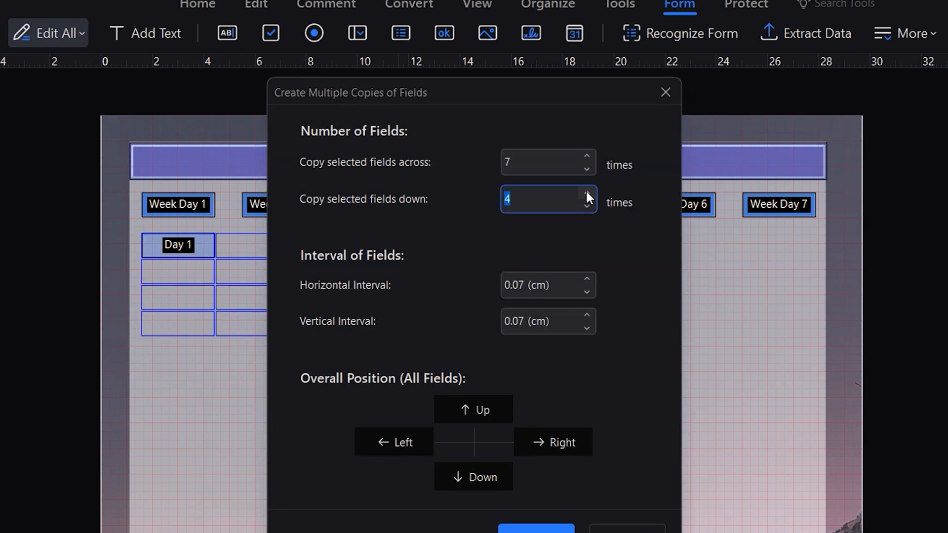
{"action": "left_click", "coordinate": [587, 192]}
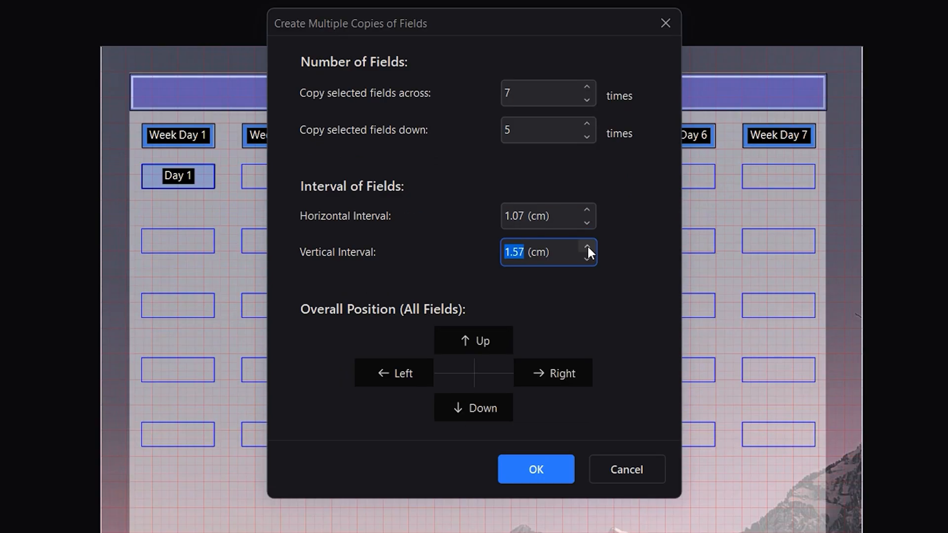
{"action": "left_click", "coordinate": [586, 315]}
{"action": "left_click", "coordinate": [586, 315]}
{"action": "left_click", "coordinate": [586, 314]}
{"action": "left_click", "coordinate": [586, 314]}
{"action": "left_click", "coordinate": [586, 314]}
{"action": "left_click", "coordinate": [587, 246]}
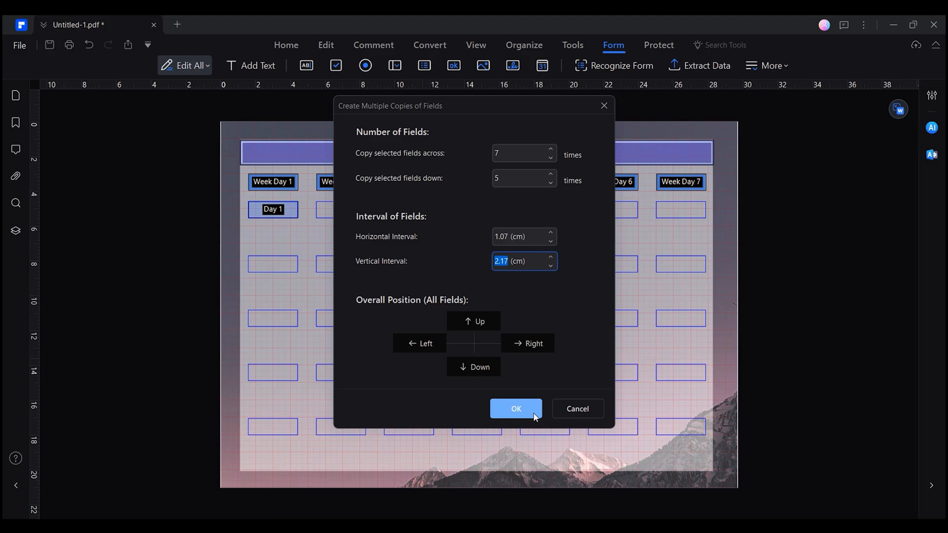
{"action": "left_click", "coordinate": [536, 469]}
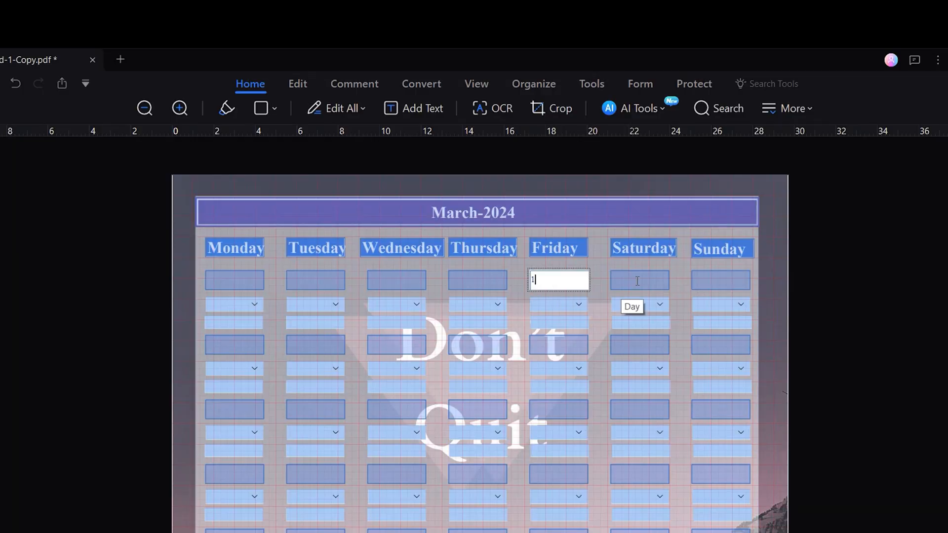
- Enter day numbers 2, 3 and 4 in the Saturday, Sunday and week-two Monday fields
{"action": "left_click", "coordinate": [629, 285]}
{"action": "type", "text": "2"}
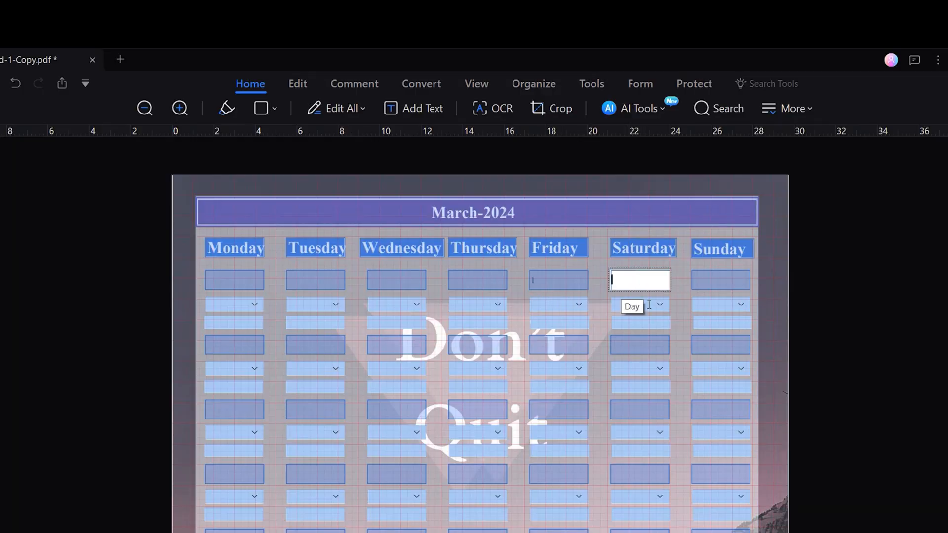
{"action": "left_click", "coordinate": [704, 286]}
{"action": "type", "text": "3"}
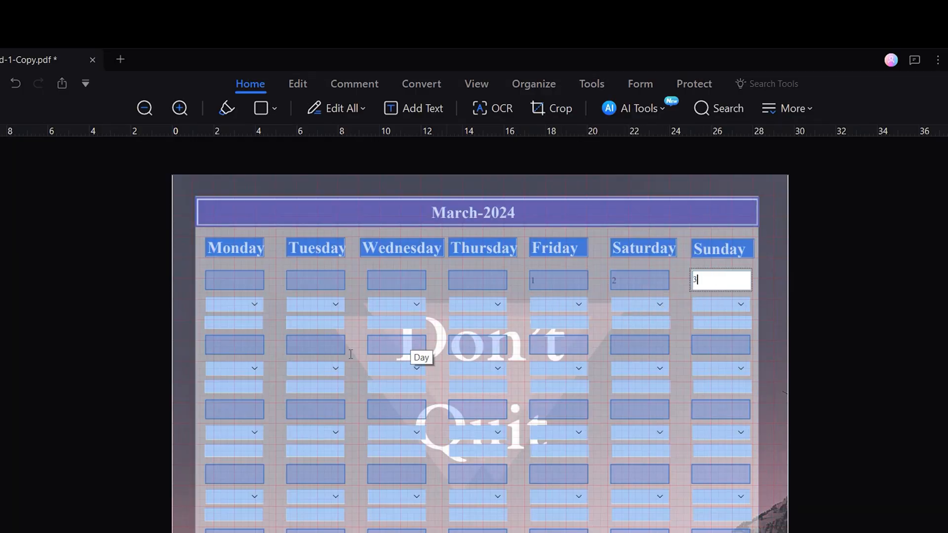
{"action": "left_click", "coordinate": [260, 351]}
{"action": "type", "text": "4"}
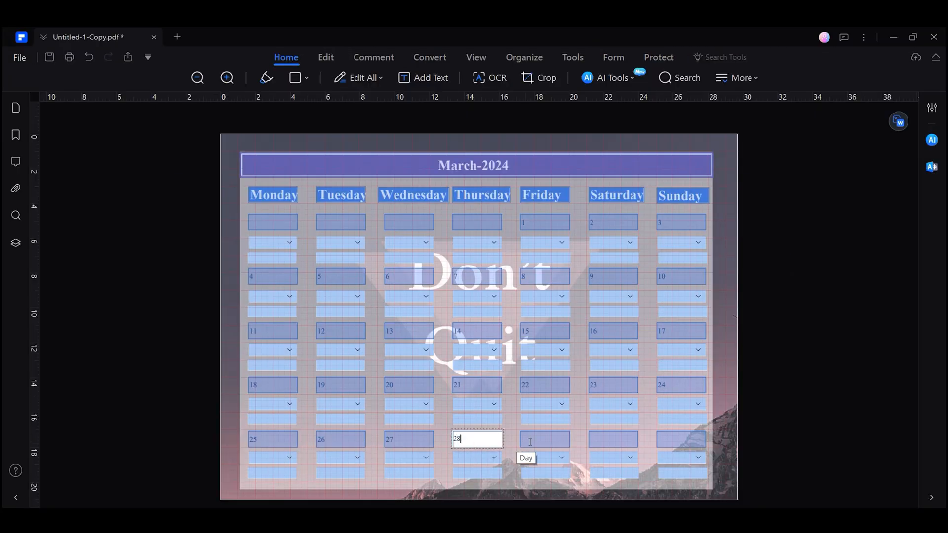
- Enter 29, 30 and 31 in the last row's Thursday, Saturday and Sunday fields
{"action": "left_click", "coordinate": [531, 440]}
{"action": "type", "text": "29"}
{"action": "left_click", "coordinate": [595, 441]}
{"action": "type", "text": "30"}
{"action": "left_click", "coordinate": [667, 440]}
{"action": "type", "text": "31"}
{"action": "key", "text": "Tab"}
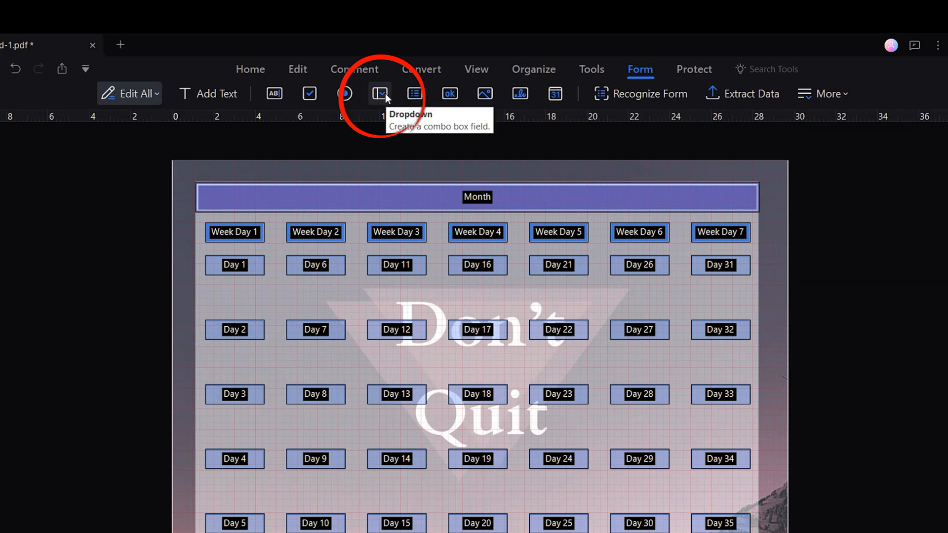
- Place a dropdown field with DBEEF3 fill, Times New Roman font and size 12 text
{"action": "left_click", "coordinate": [384, 93]}
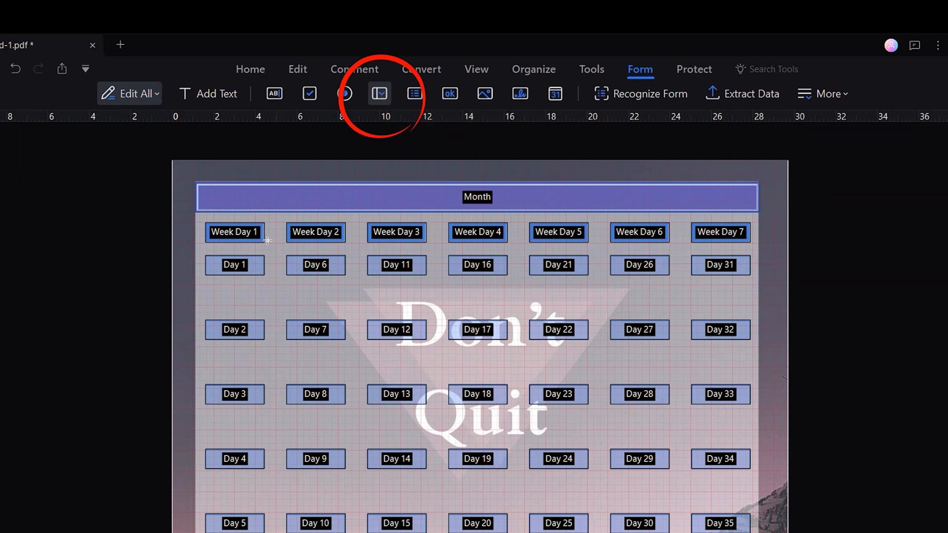
{"action": "left_click", "coordinate": [205, 282]}
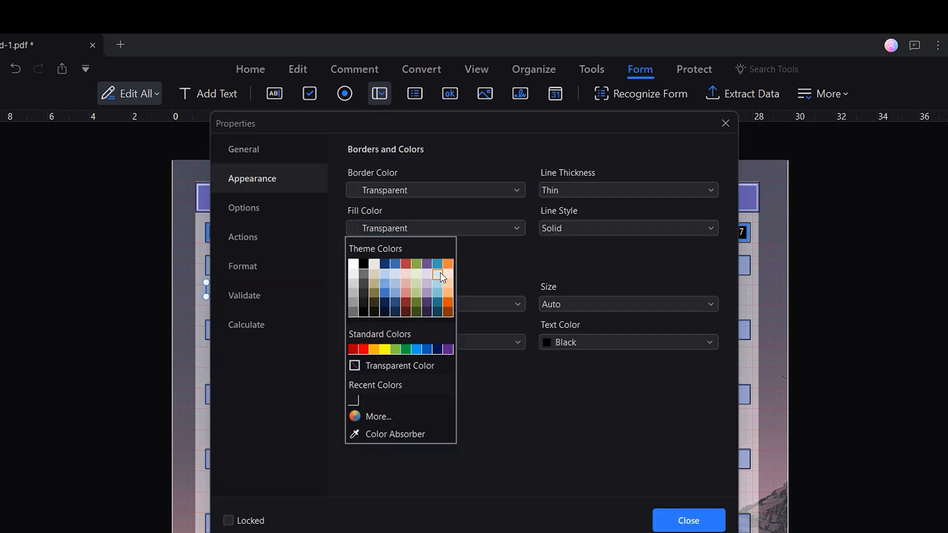
{"action": "left_click", "coordinate": [438, 274]}
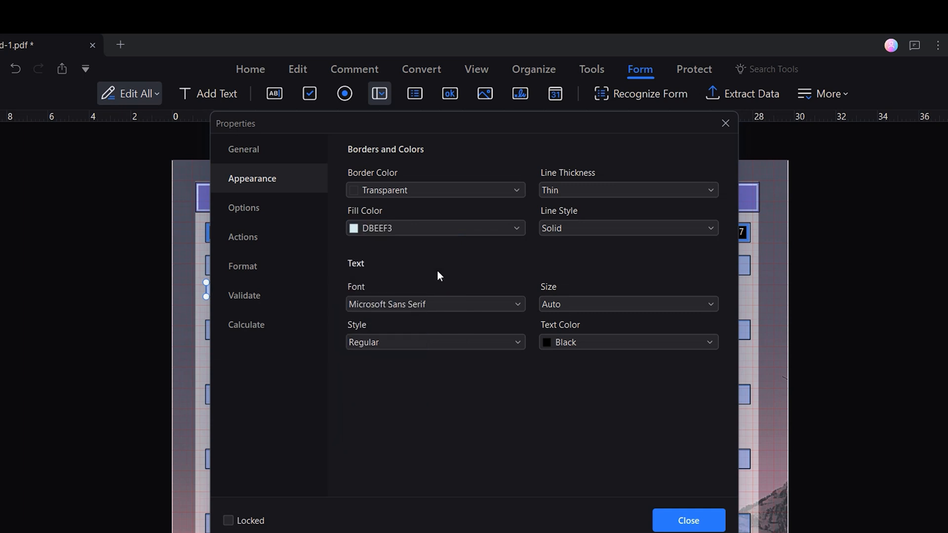
{"action": "type", "text": "times new Roman"}
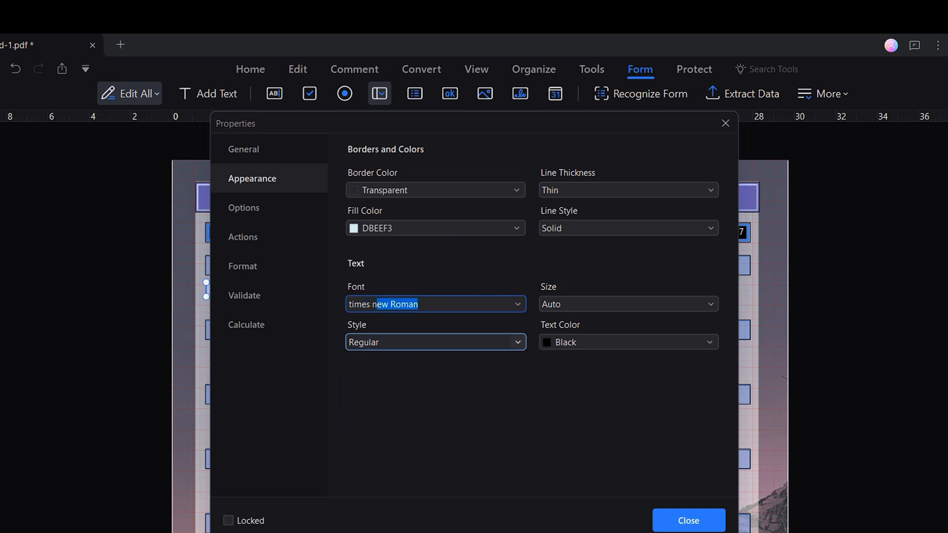
{"action": "key", "text": "Return"}
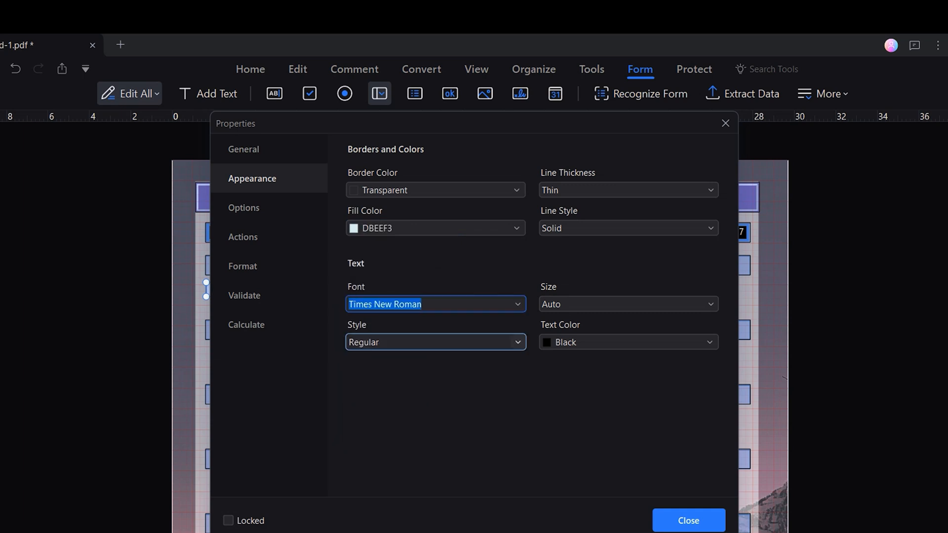
{"action": "left_click", "coordinate": [570, 303]}
{"action": "key", "text": "ctrl+a"}
{"action": "type", "text": "12"}
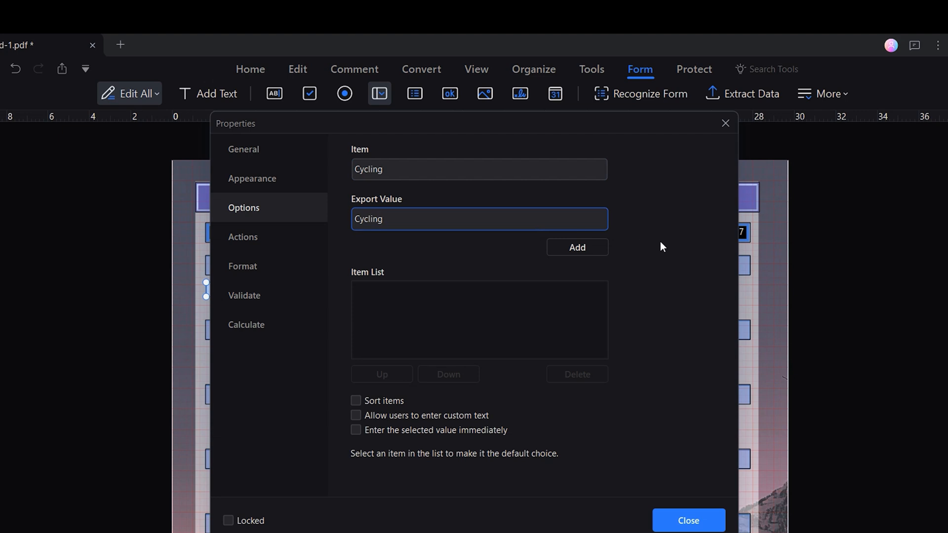
- Add Cycling, Cardio, Body Pump and Body Combat as the menu's choices
{"action": "left_click", "coordinate": [582, 247]}
{"action": "type", "text": "Cardio"}
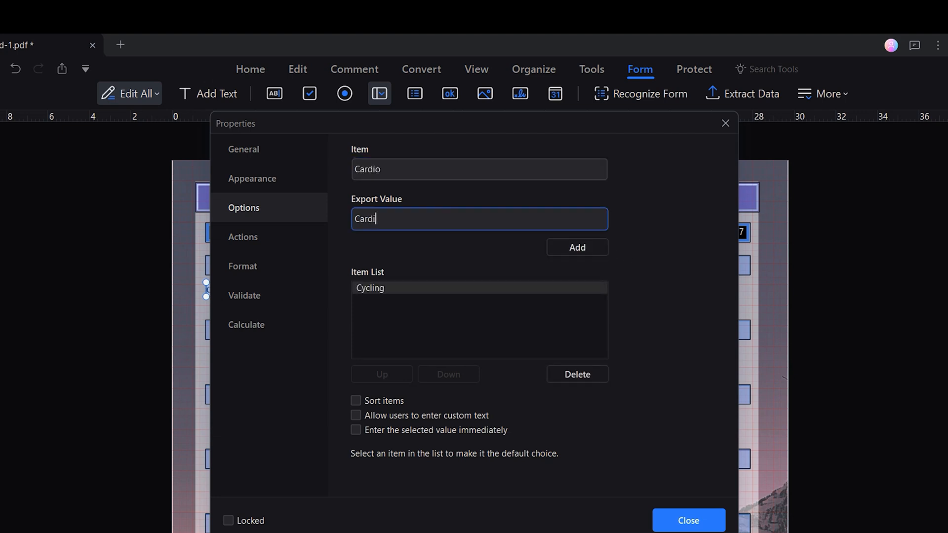
{"action": "left_click", "coordinate": [573, 248]}
{"action": "type", "text": "Body Pump"}
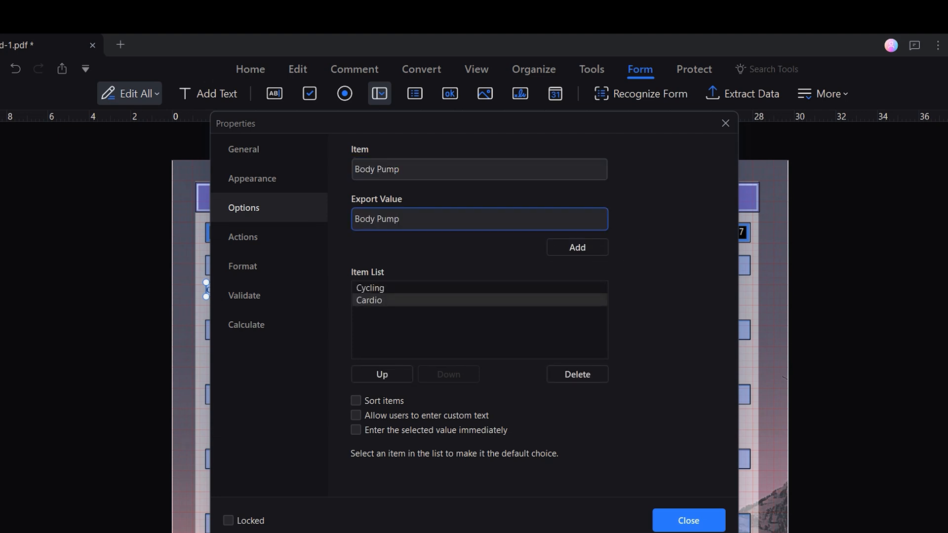
{"action": "left_click", "coordinate": [582, 249]}
{"action": "type", "text": "Body Combat"}
{"action": "left_click", "coordinate": [584, 249]}
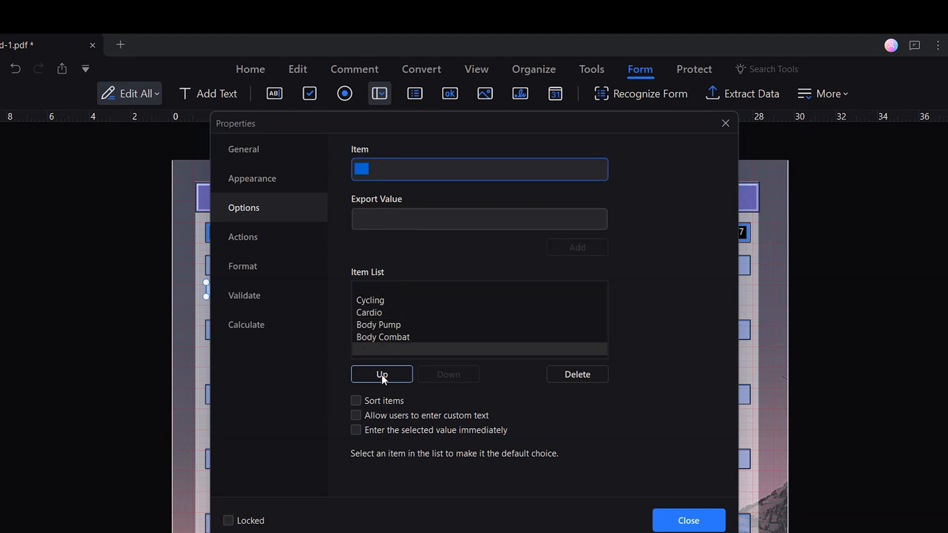
- Add a blank choice, move it to the top of the list, and close Properties
{"action": "left_click", "coordinate": [381, 375]}
{"action": "left_click", "coordinate": [381, 375]}
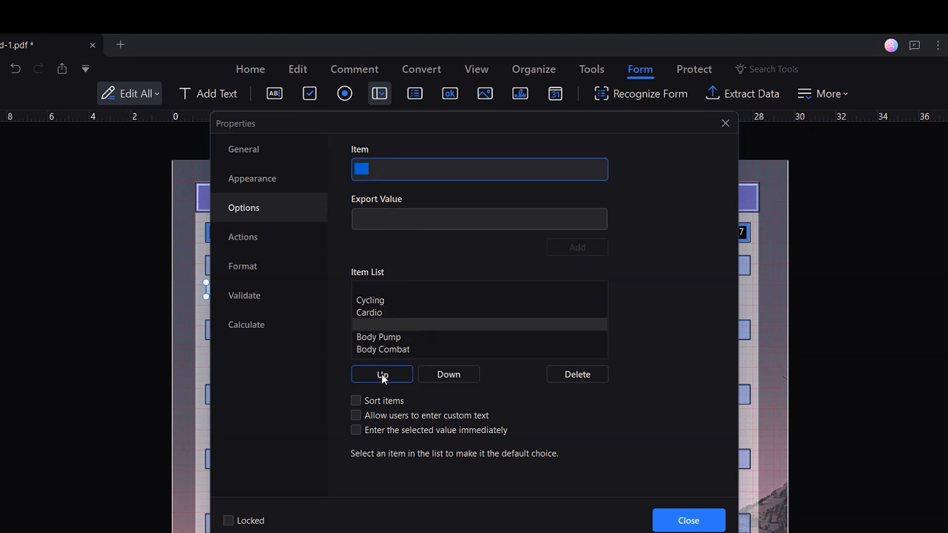
{"action": "left_click", "coordinate": [382, 375]}
{"action": "left_click", "coordinate": [381, 374]}
{"action": "left_click", "coordinate": [383, 169]}
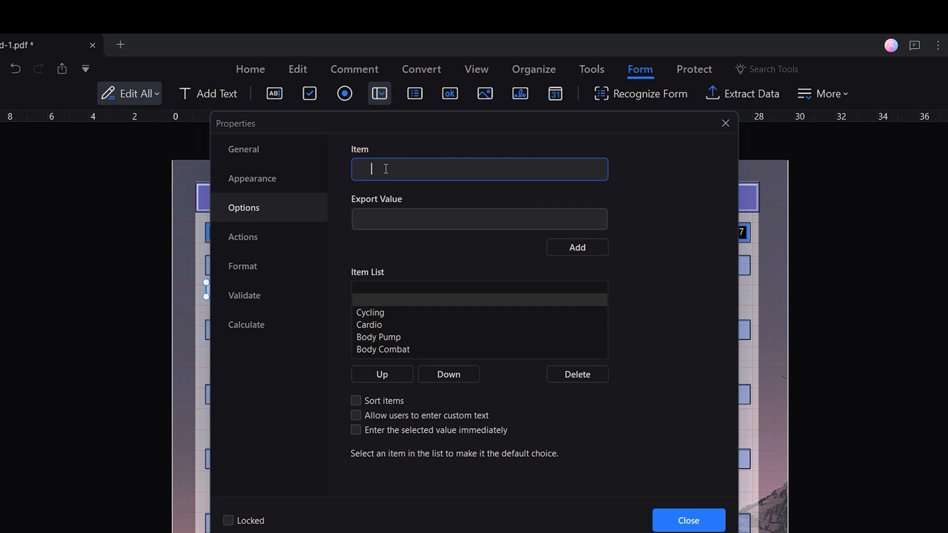
{"action": "left_click", "coordinate": [559, 247]}
{"action": "left_click", "coordinate": [391, 368]}
{"action": "left_click", "coordinate": [391, 368]}
{"action": "left_click", "coordinate": [391, 369]}
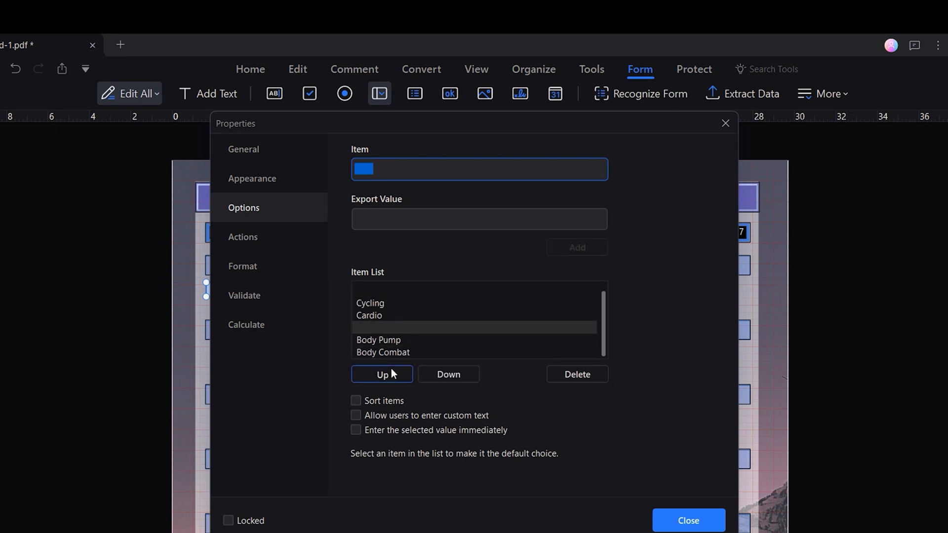
{"action": "left_click", "coordinate": [391, 368]}
{"action": "left_click", "coordinate": [391, 369]}
{"action": "left_click", "coordinate": [391, 368]}
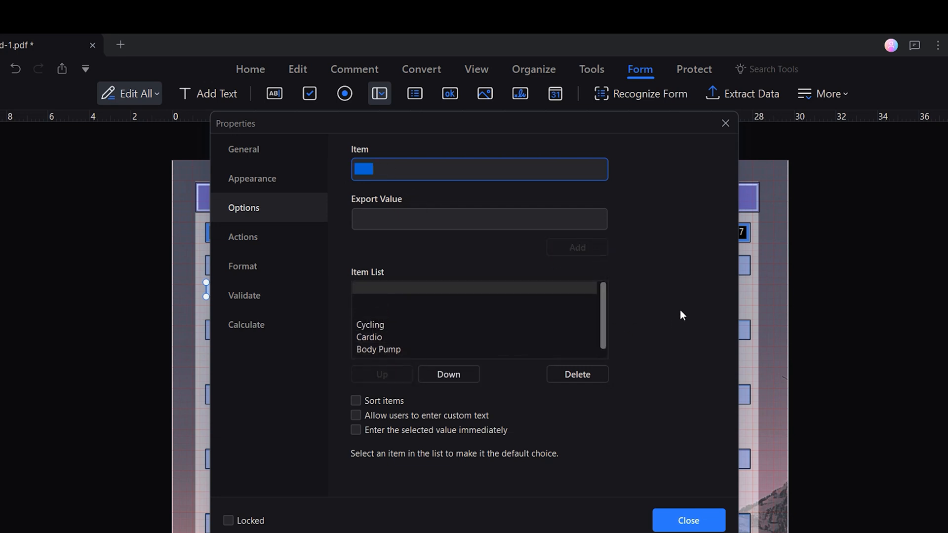
{"action": "left_click", "coordinate": [688, 520]}
{"action": "right_click", "coordinate": [252, 290]}
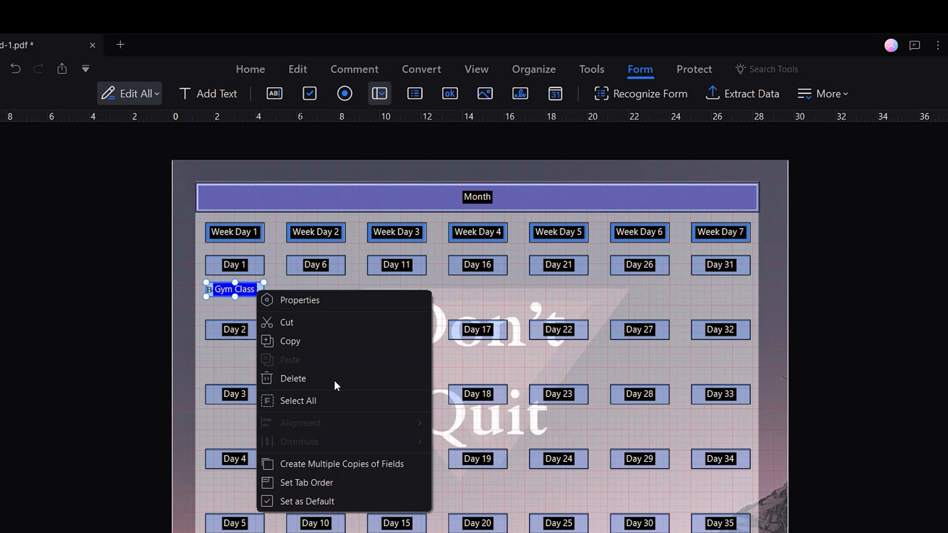
- Copy the Gym Class menu 7 across and 5 down with 1.13 cm and 2.47 cm intervals
{"action": "left_click", "coordinate": [411, 460]}
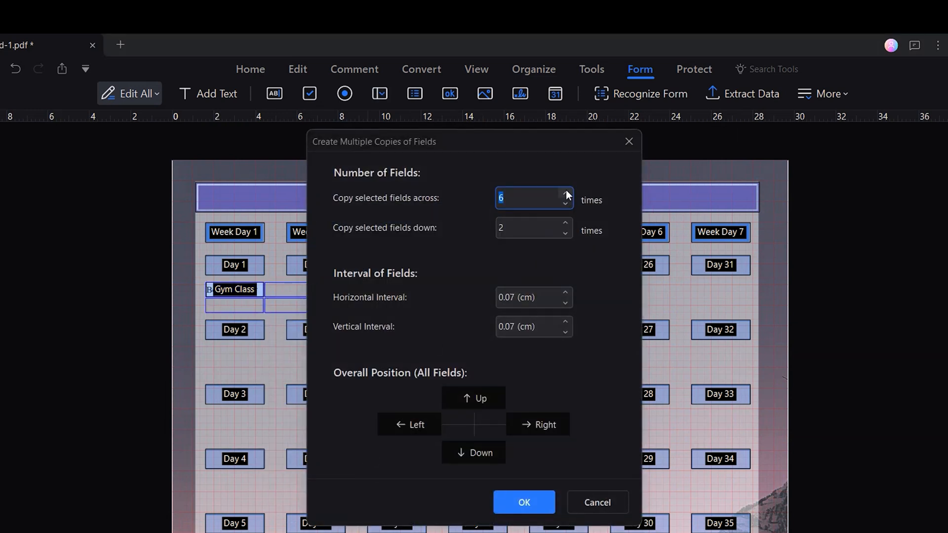
{"action": "left_click", "coordinate": [566, 220]}
{"action": "left_click", "coordinate": [566, 221]}
{"action": "left_click", "coordinate": [566, 220]}
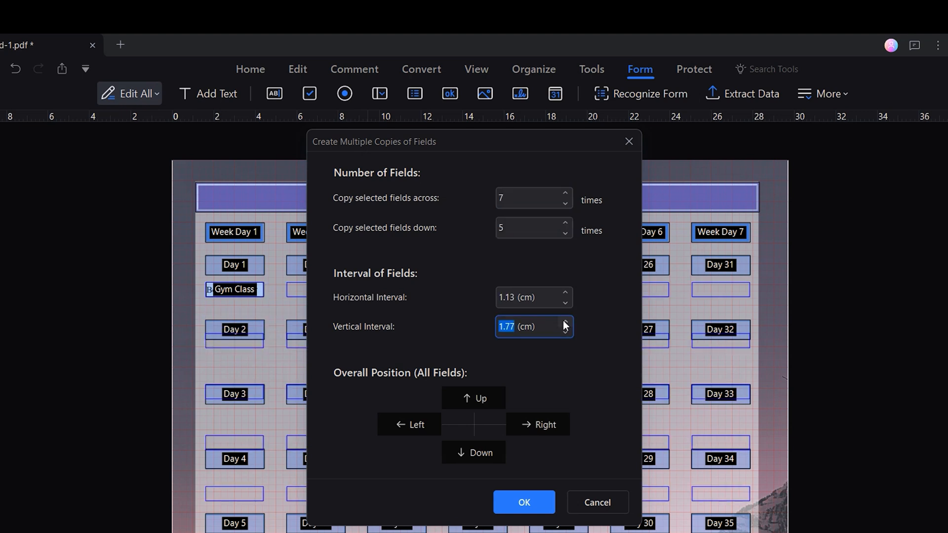
{"action": "left_click", "coordinate": [565, 323]}
{"action": "left_click", "coordinate": [566, 323]}
{"action": "left_click", "coordinate": [565, 324]}
{"action": "left_click", "coordinate": [565, 324]}
{"action": "left_click", "coordinate": [565, 324]}
{"action": "left_click", "coordinate": [565, 323]}
{"action": "left_click", "coordinate": [566, 324]}
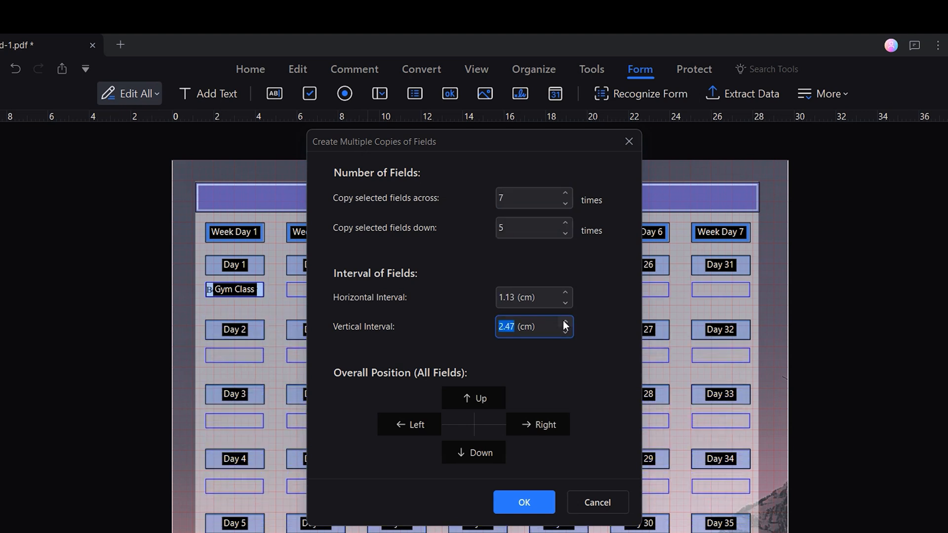
{"action": "left_click", "coordinate": [537, 500]}
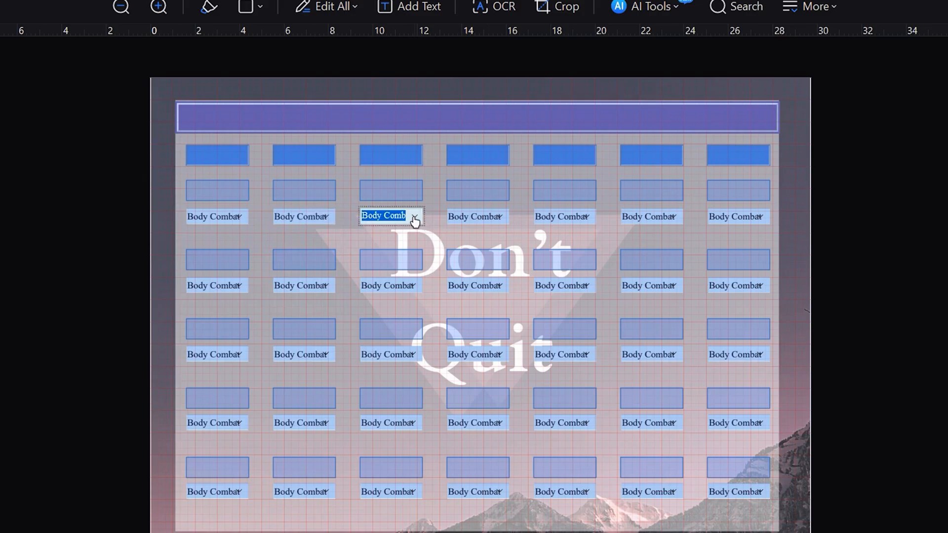
- Choose Cycling in the third class menu and Cardio in the fifth
{"action": "left_click", "coordinate": [415, 216]}
{"action": "left_click", "coordinate": [380, 240]}
{"action": "left_click", "coordinate": [585, 217]}
{"action": "left_click", "coordinate": [585, 217]}
{"action": "left_click", "coordinate": [563, 274]}
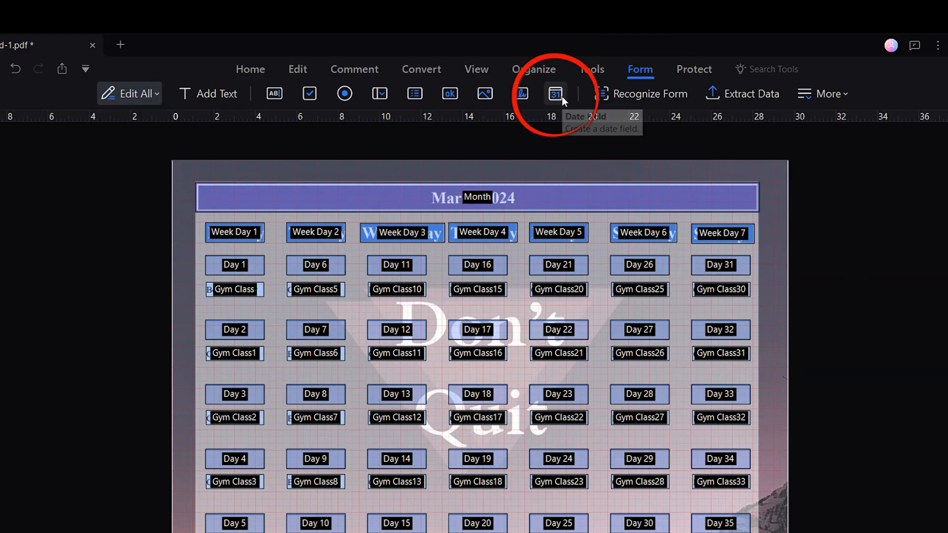
{"action": "left_click", "coordinate": [562, 96]}
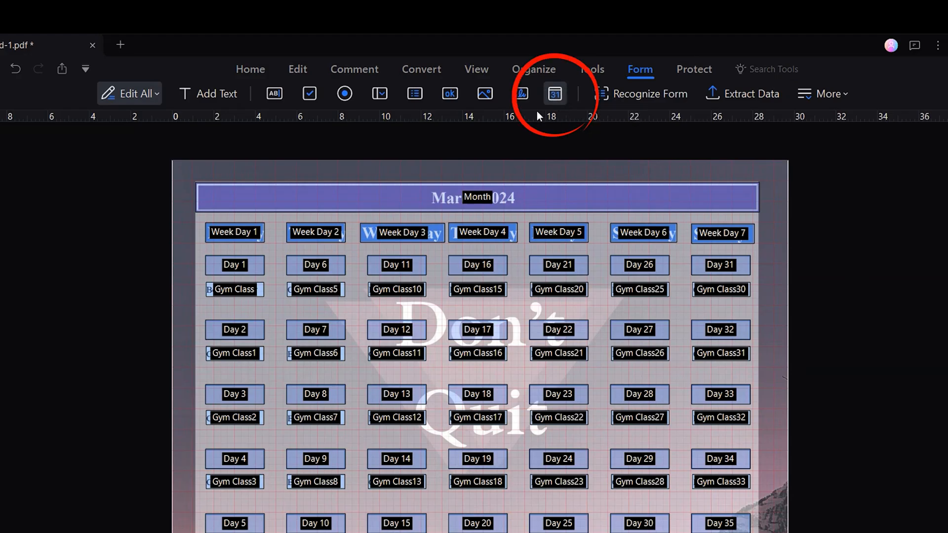
- Place a date field under the first class menu with the tooltip Time
{"action": "left_click", "coordinate": [203, 301]}
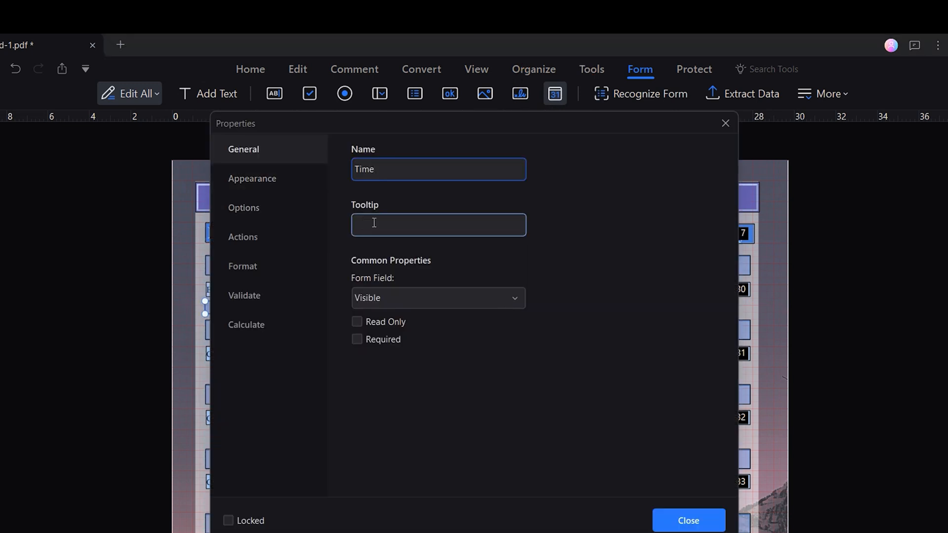
{"action": "left_click", "coordinate": [374, 222]}
{"action": "type", "text": "Time"}
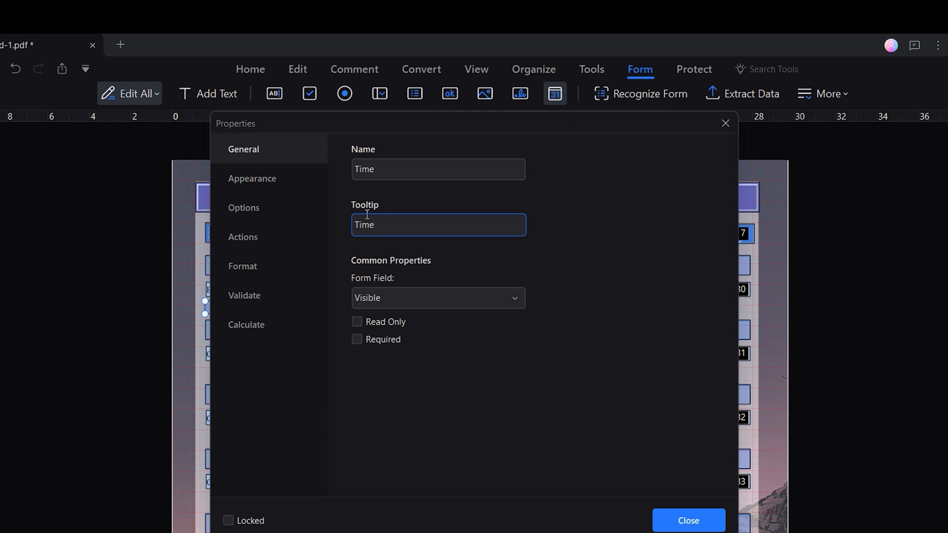
- Give the field DBEEF3 fill, Times New Roman font and the h:MM tt time format
{"action": "left_click", "coordinate": [252, 178]}
{"action": "left_click", "coordinate": [513, 229]}
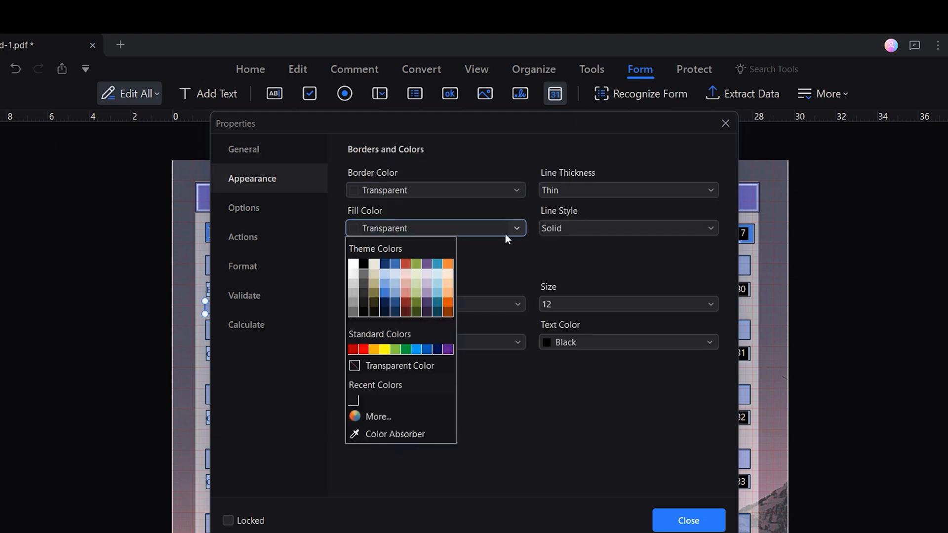
{"action": "left_click", "coordinate": [438, 277]}
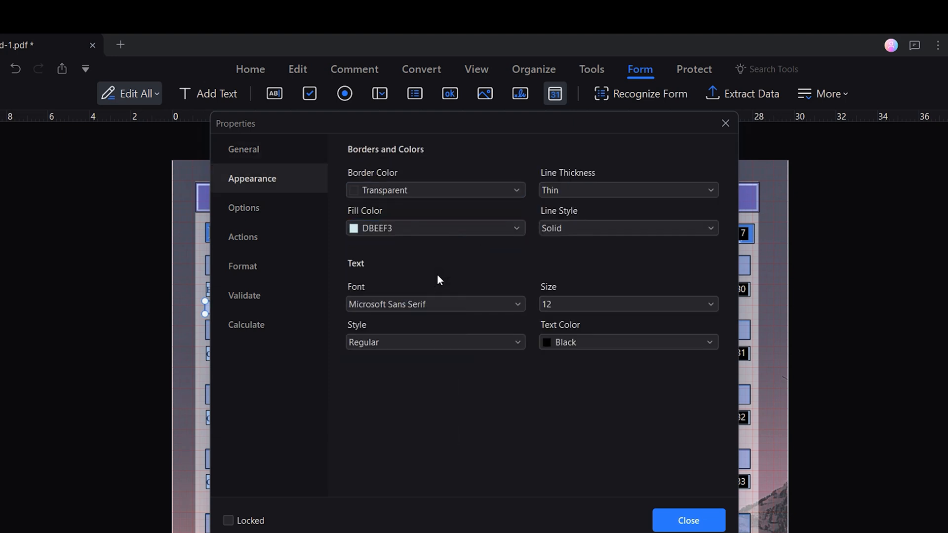
{"action": "left_click", "coordinate": [408, 304]}
{"action": "type", "text": "times"}
{"action": "key", "text": "Return"}
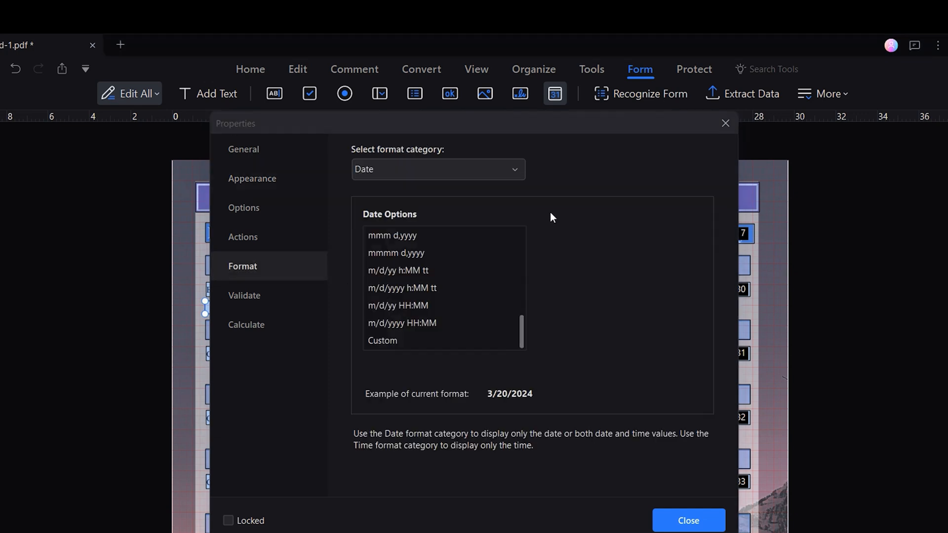
{"action": "left_click", "coordinate": [518, 171]}
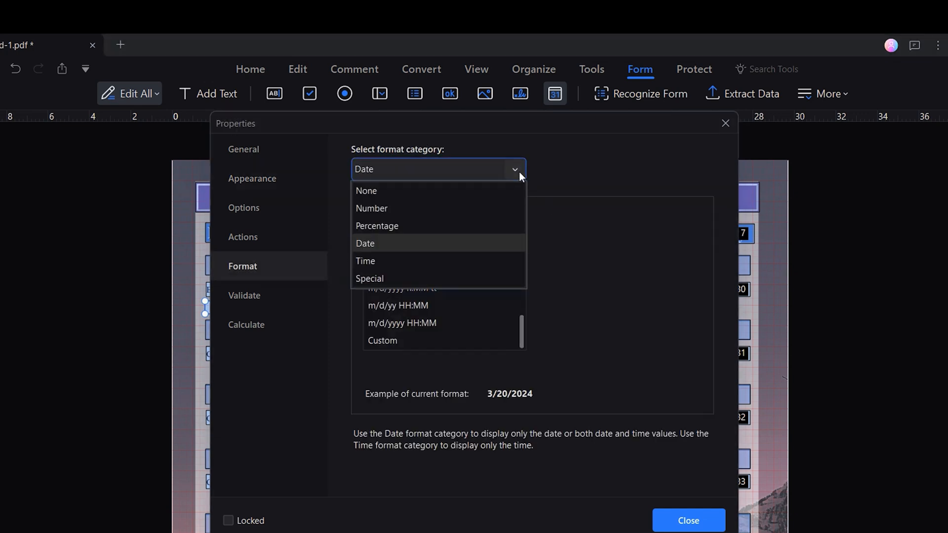
{"action": "left_click", "coordinate": [510, 263]}
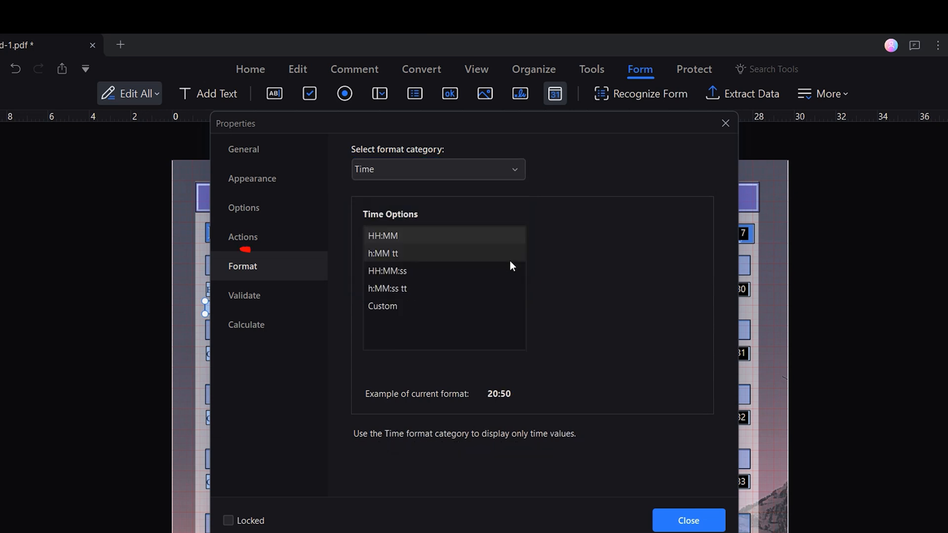
{"action": "left_click", "coordinate": [442, 258]}
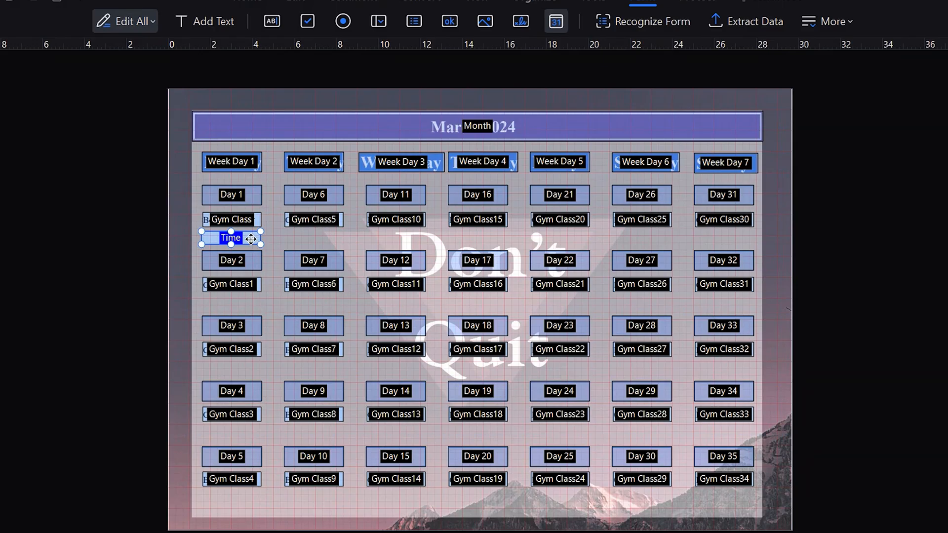
- Copy the Time field 7 across and 5 down with 1.12 cm and 2.47 cm intervals
{"action": "right_click", "coordinate": [252, 238]}
{"action": "left_click", "coordinate": [401, 415]}
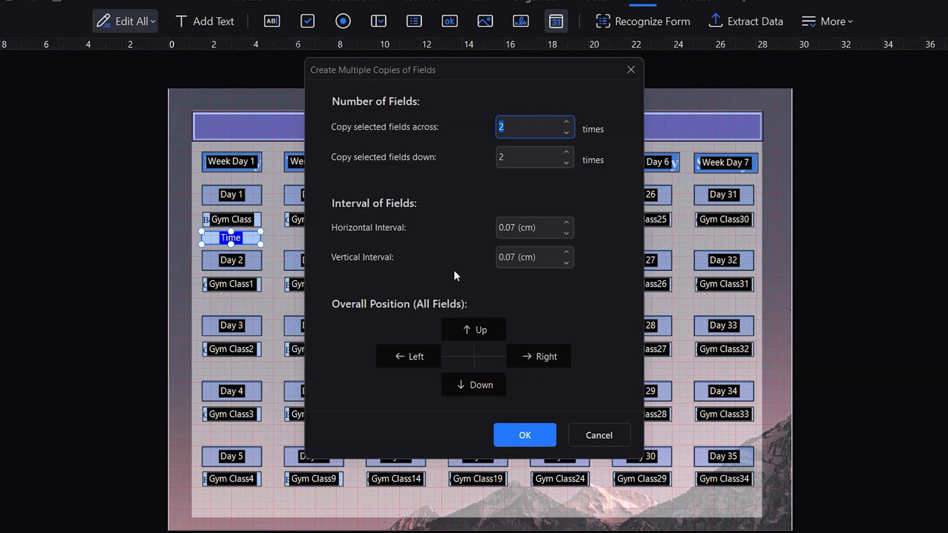
{"action": "left_click", "coordinate": [568, 120]}
{"action": "left_click", "coordinate": [569, 121]}
{"action": "left_click", "coordinate": [569, 120]}
{"action": "left_click", "coordinate": [569, 121]}
{"action": "left_click", "coordinate": [569, 121]}
{"action": "left_click", "coordinate": [567, 153]}
{"action": "left_click", "coordinate": [566, 153]}
{"action": "left_click", "coordinate": [566, 153]}
{"action": "left_click", "coordinate": [566, 223]}
{"action": "left_click", "coordinate": [567, 223]}
{"action": "left_click", "coordinate": [566, 223]}
{"action": "left_click", "coordinate": [566, 224]}
{"action": "left_click", "coordinate": [565, 224]}
{"action": "left_click", "coordinate": [566, 224]}
{"action": "left_click", "coordinate": [566, 223]}
{"action": "left_click", "coordinate": [566, 224]}
{"action": "left_click", "coordinate": [566, 224]}
{"action": "left_click", "coordinate": [566, 224]}
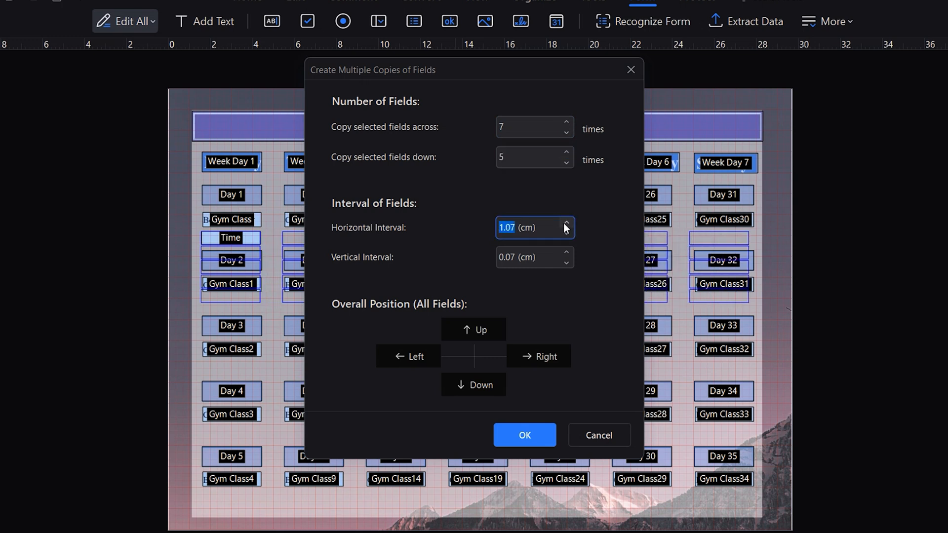
{"action": "left_click", "coordinate": [566, 252]}
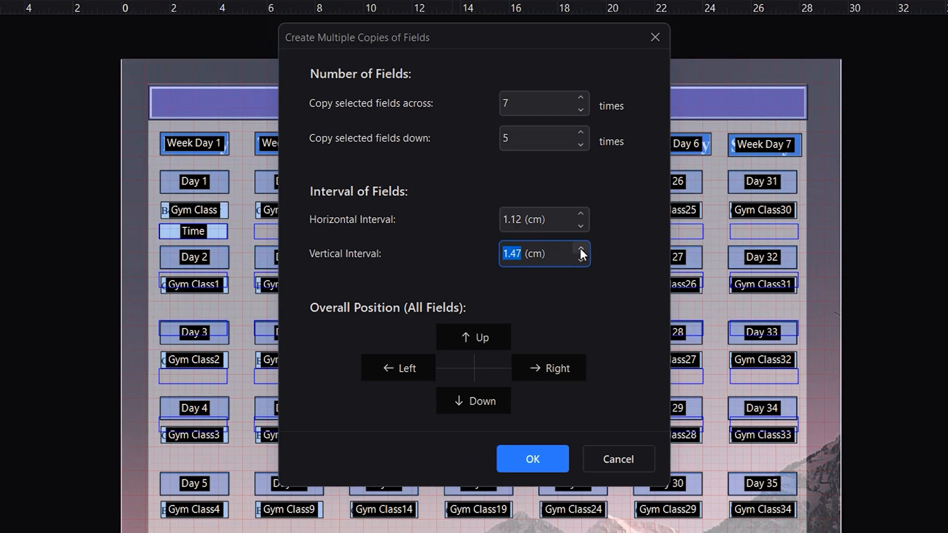
{"action": "left_click", "coordinate": [567, 252]}
{"action": "left_click", "coordinate": [566, 252]}
{"action": "left_click", "coordinate": [580, 249]}
{"action": "left_click", "coordinate": [580, 249]}
{"action": "left_click", "coordinate": [580, 249]}
{"action": "left_click", "coordinate": [580, 248]}
{"action": "left_click", "coordinate": [580, 249]}
{"action": "left_click", "coordinate": [581, 248]}
{"action": "left_click", "coordinate": [581, 248]}
{"action": "left_click", "coordinate": [581, 249]}
{"action": "left_click", "coordinate": [581, 248]}
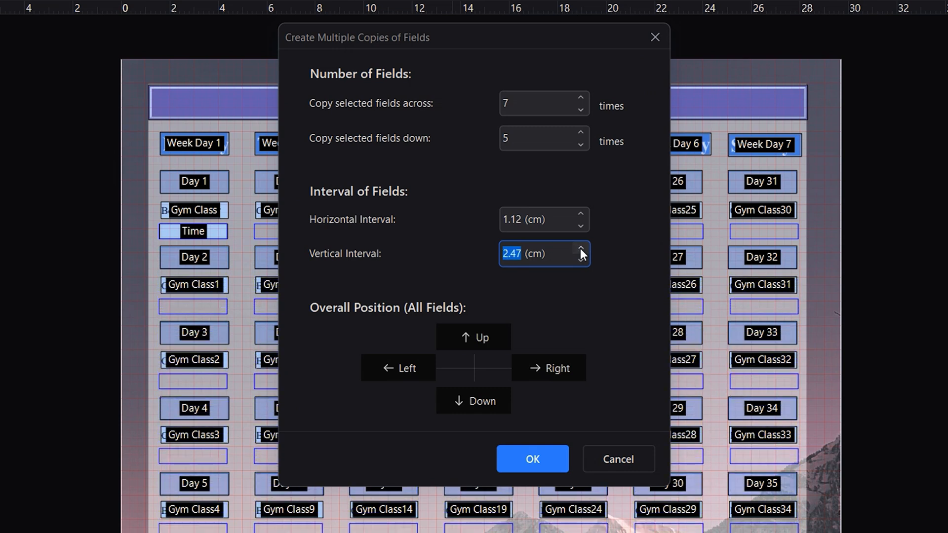
{"action": "left_click", "coordinate": [560, 455]}
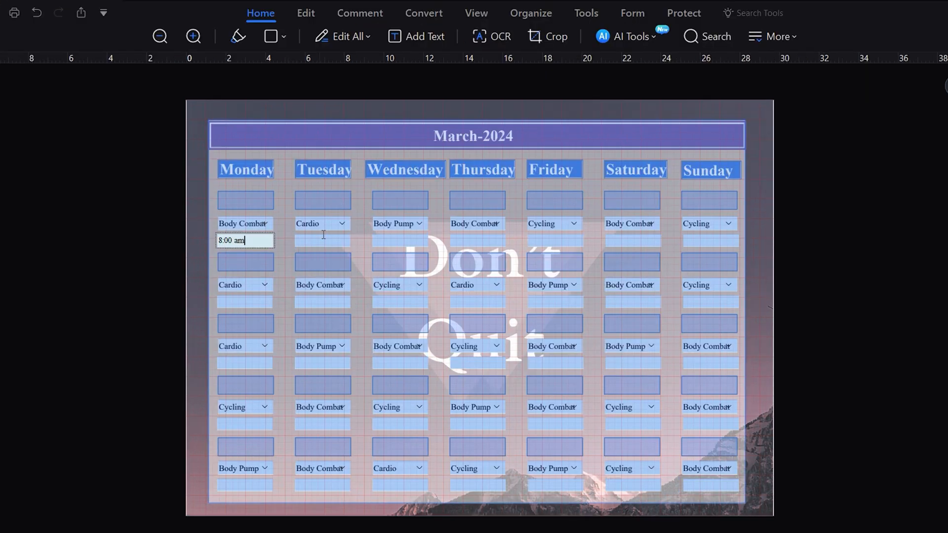
- Enter 10:00 am, 1:00 pm and 3:00 pm in the Wednesday, Thursday and Saturday time fields
{"action": "left_click", "coordinate": [400, 240]}
{"action": "type", "text": "10:00 am"}
{"action": "left_click", "coordinate": [481, 301]}
{"action": "type", "text": "1:00 pm"}
{"action": "left_click", "coordinate": [611, 302]}
{"action": "type", "text": "3:00"}
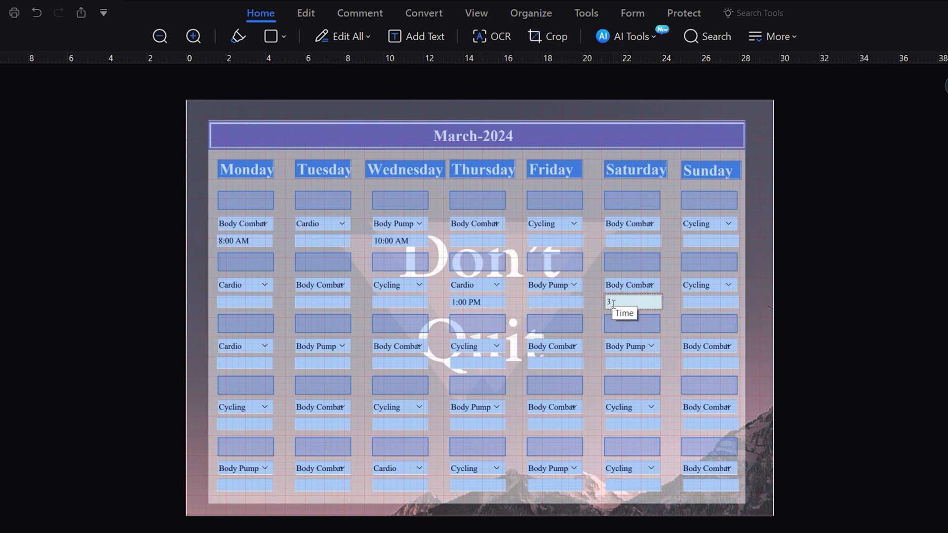
{"action": "type", "text": " pm"}
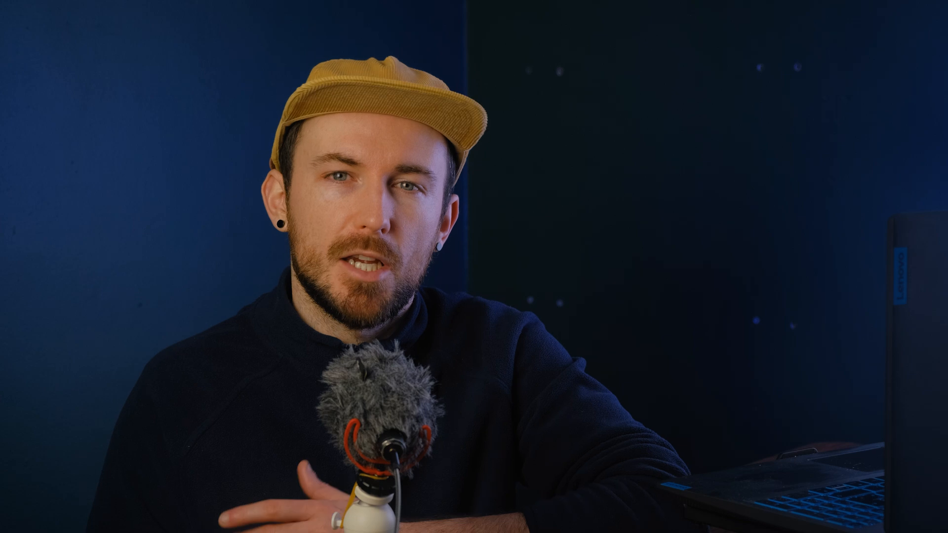